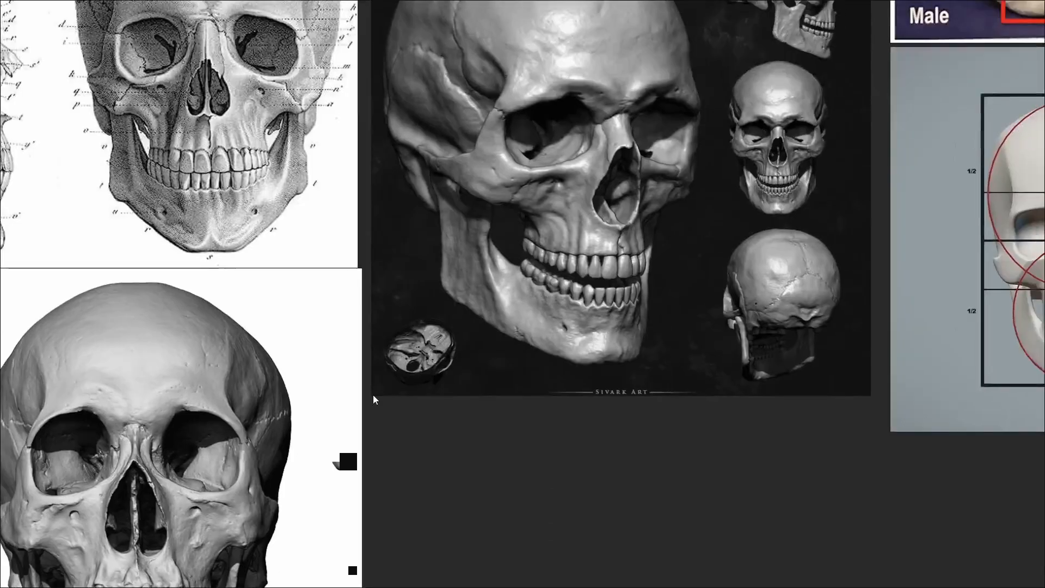
Examine the skull reference board, including the male and female comparisons, proportion diagrams and anatomy charts.
scroll(687, 179, down, 3)
middle_drag(687, 179, 158, 351)
scroll(508, 341, up, 1)
scroll(507, 342, up, 3)
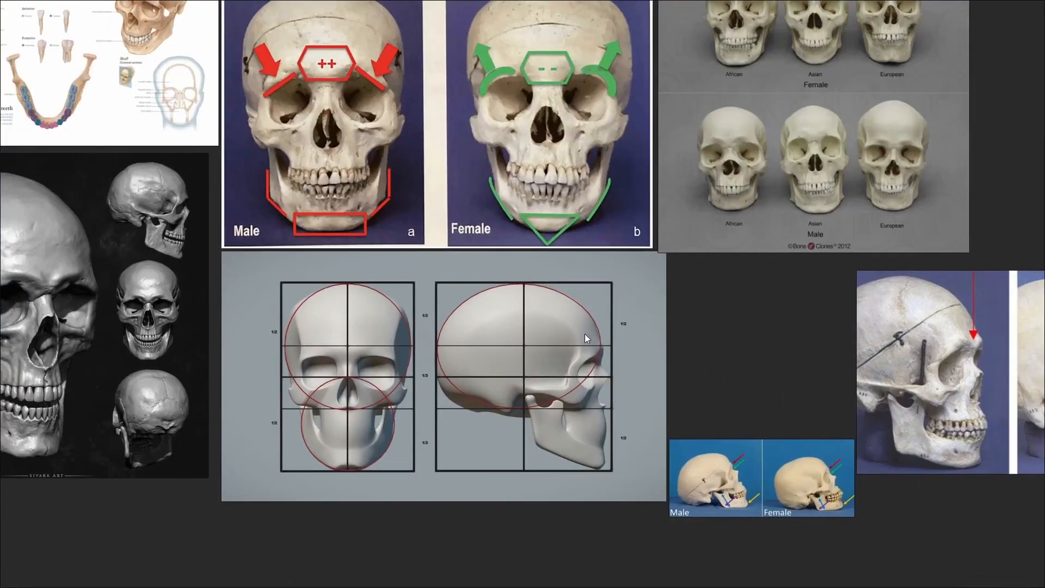
scroll(556, 484, down, 4)
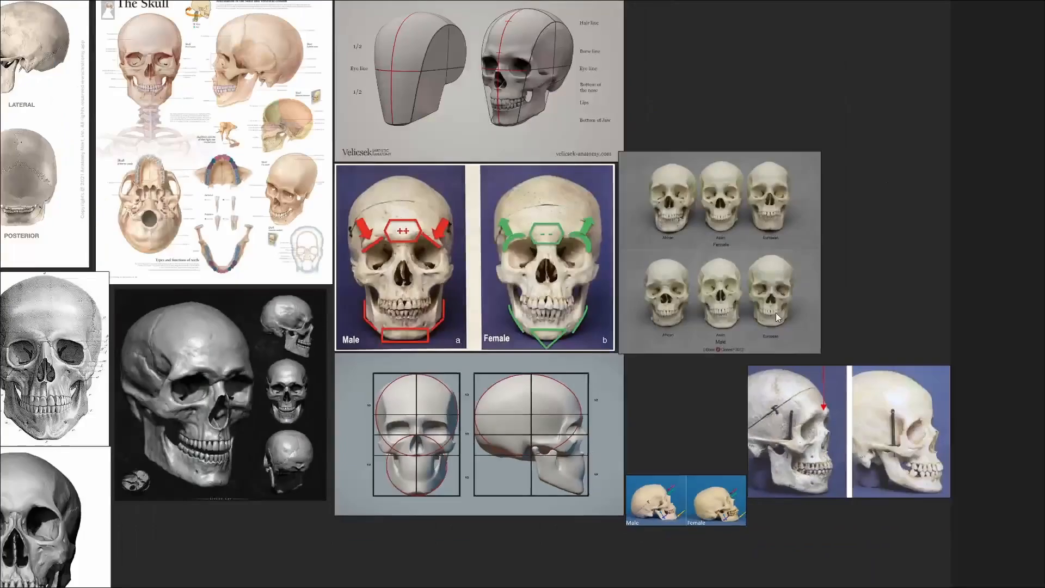
middle_drag(455, 337, 571, 392)
scroll(572, 391, down, 2)
middle_drag(430, 303, 505, 296)
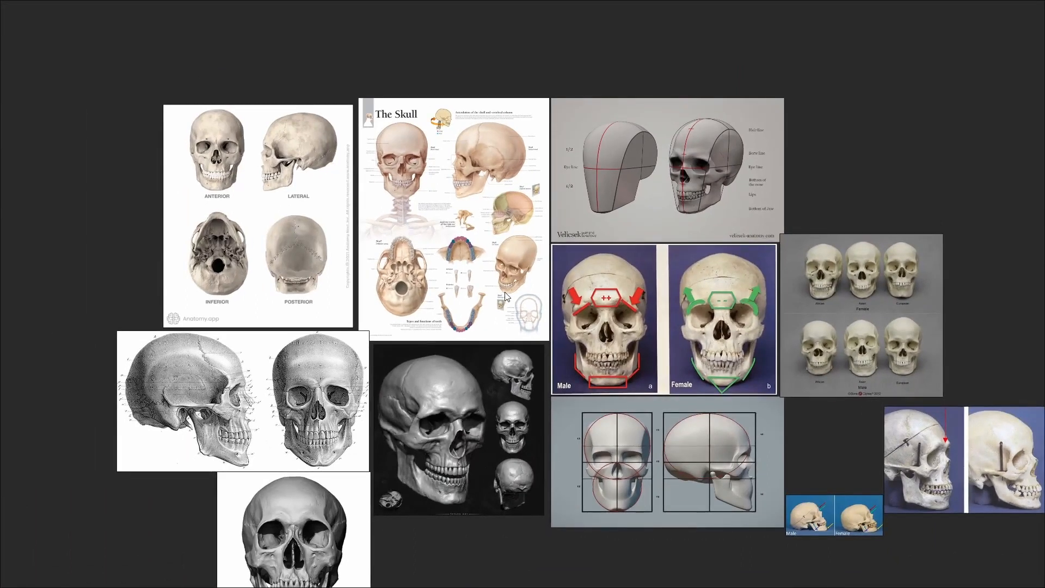
Return the reference board to a small window over ZBrush's lower corner and frame The Skull anatomy chart in it.
key(ctrl+f)
scroll(215, 463, down, 4)
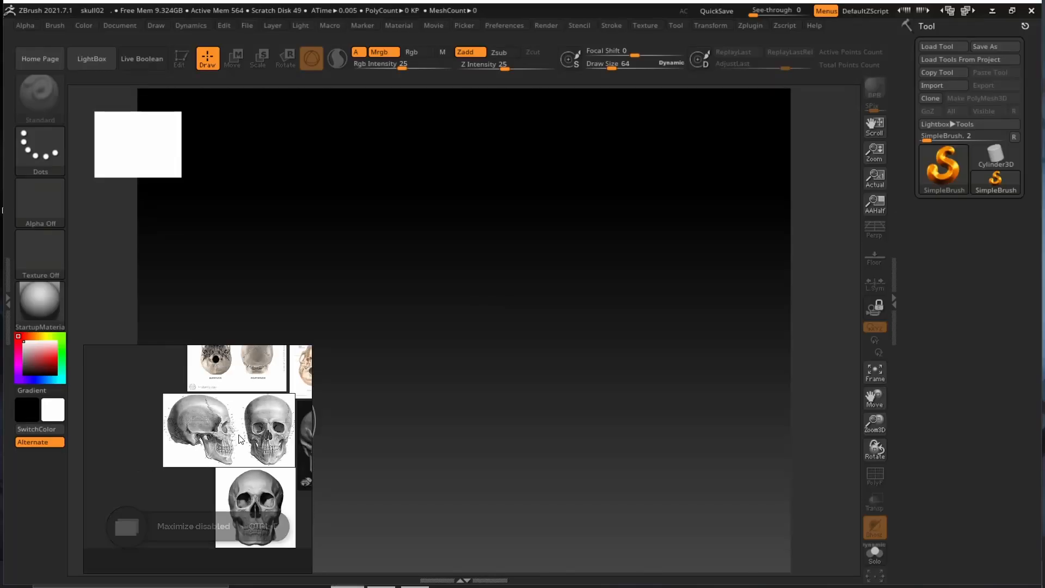
right_drag(238, 436, 170, 454)
scroll(163, 454, up, 5)
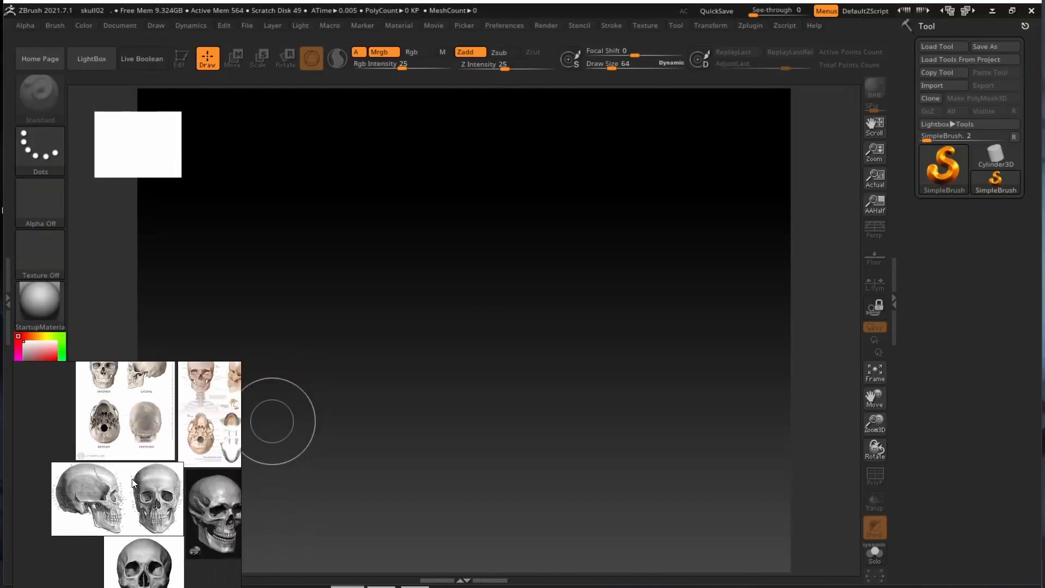
scroll(137, 469, up, 3)
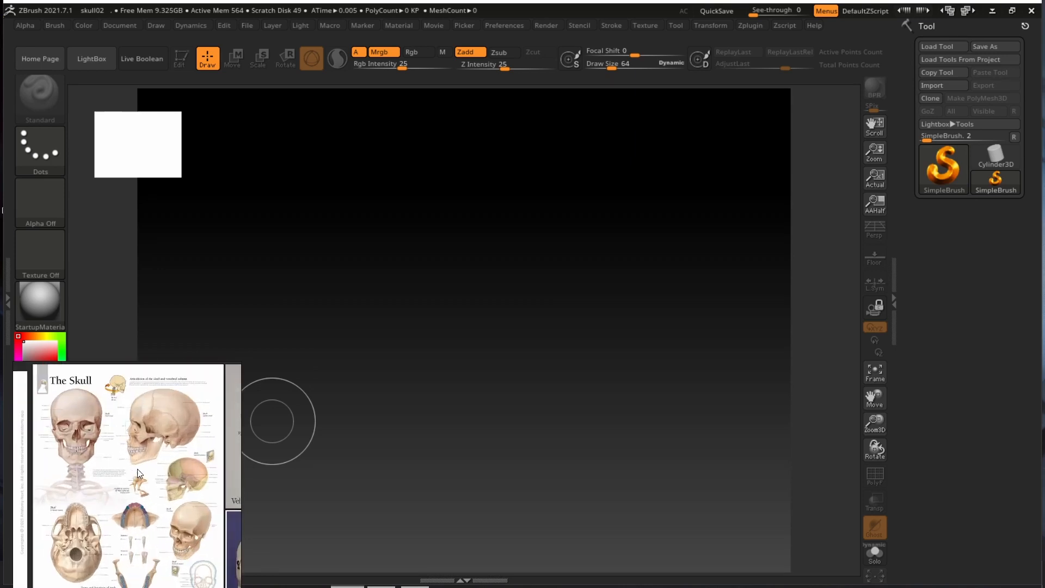
scroll(154, 467, down, 2)
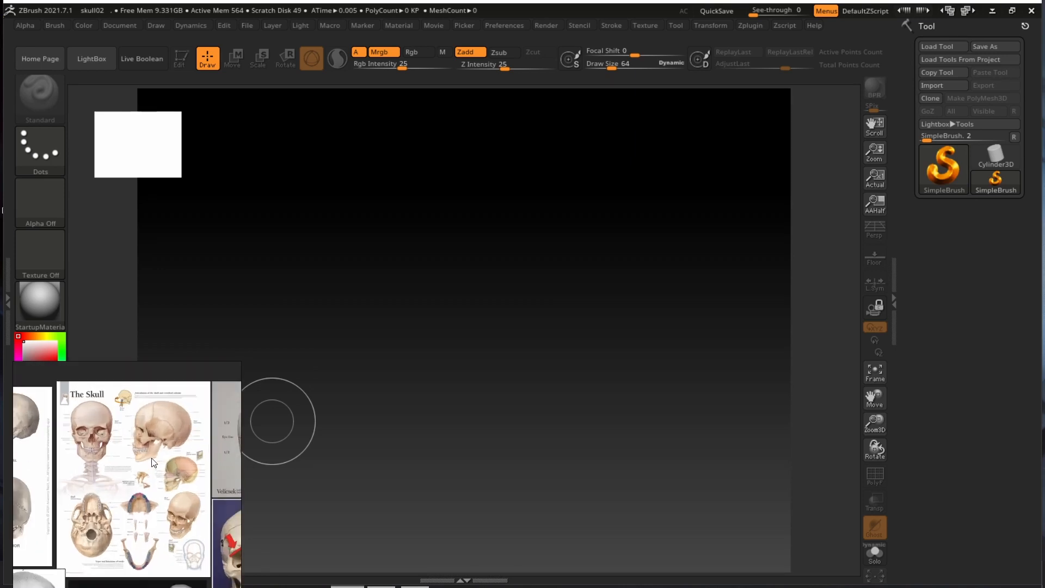
scroll(153, 462, up, 2)
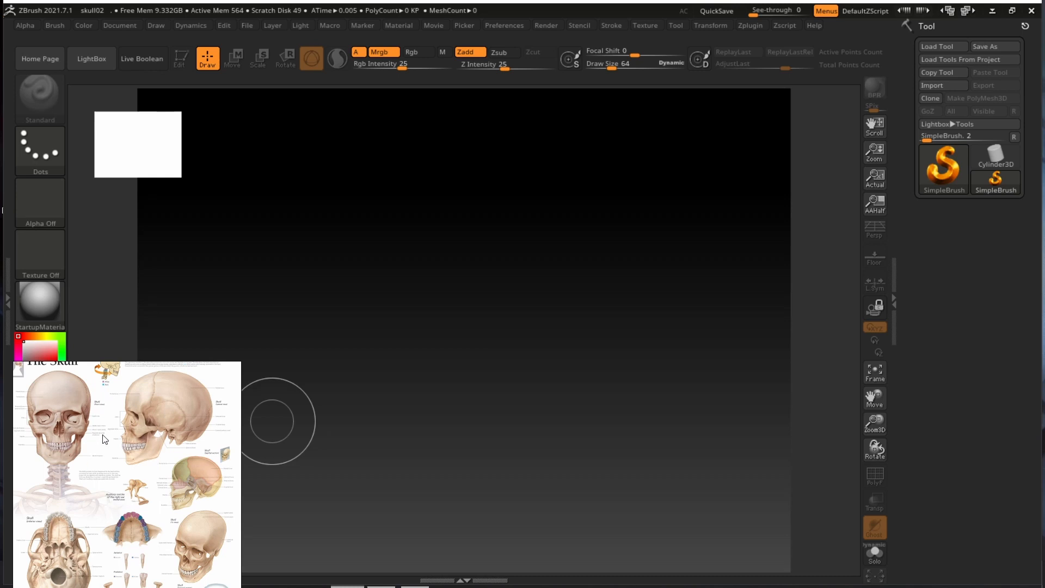
scroll(105, 451, down, 1)
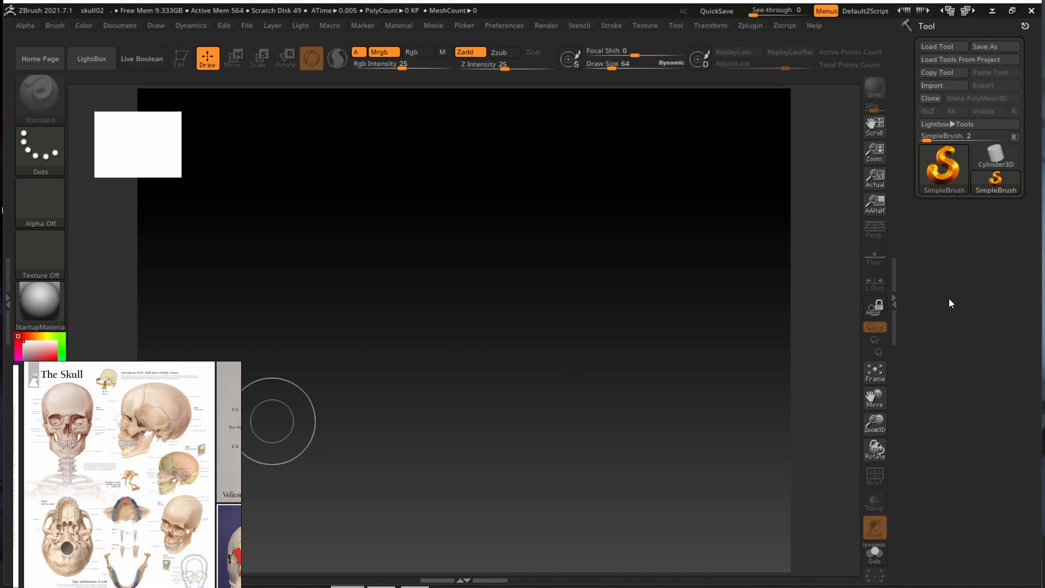
Load the DynaMesh_Sphere project from the LightBox library as the base for the skull.
click(93, 59)
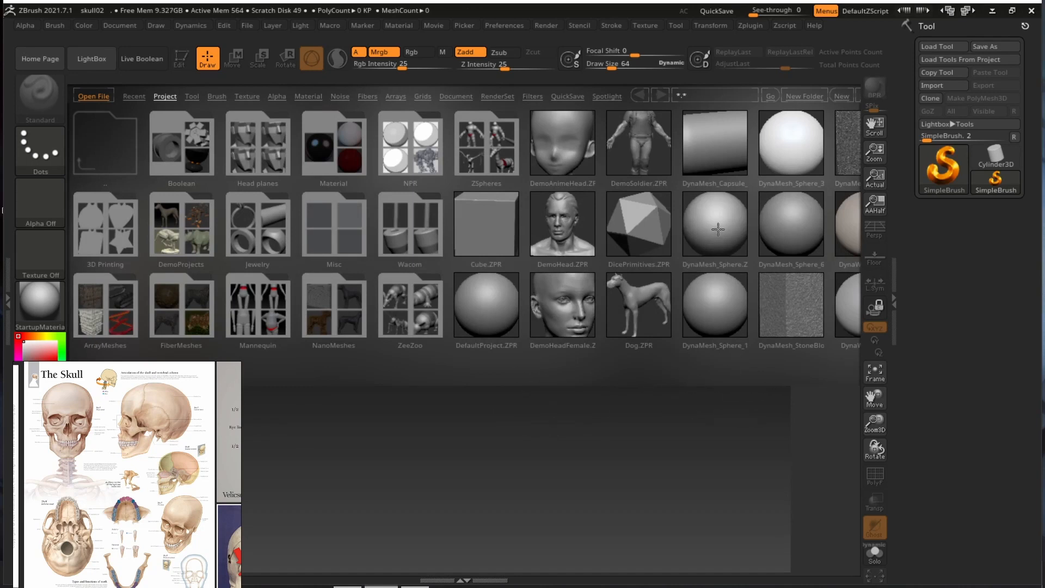
click(718, 229)
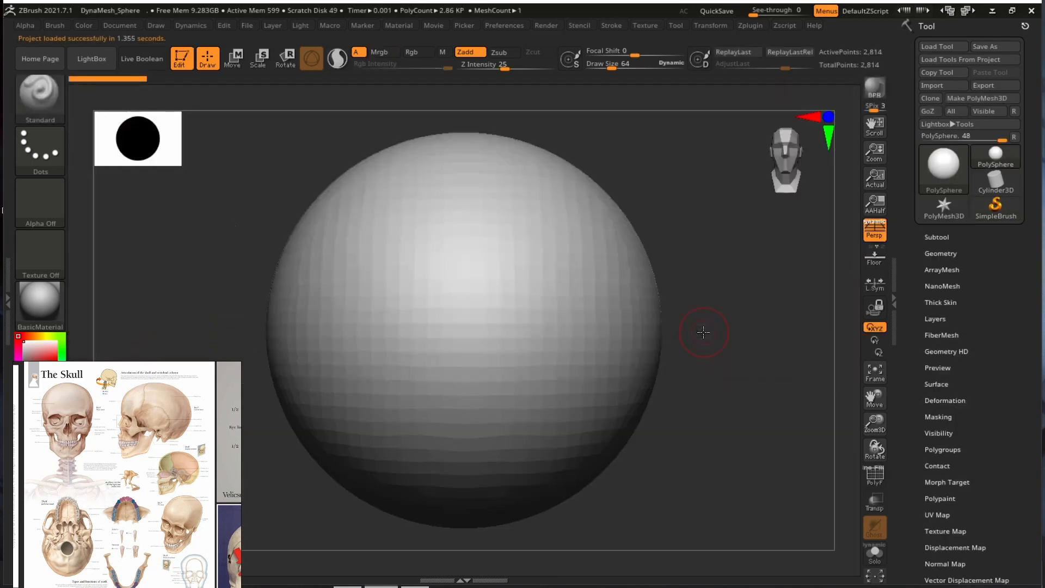
drag(700, 326, 751, 392)
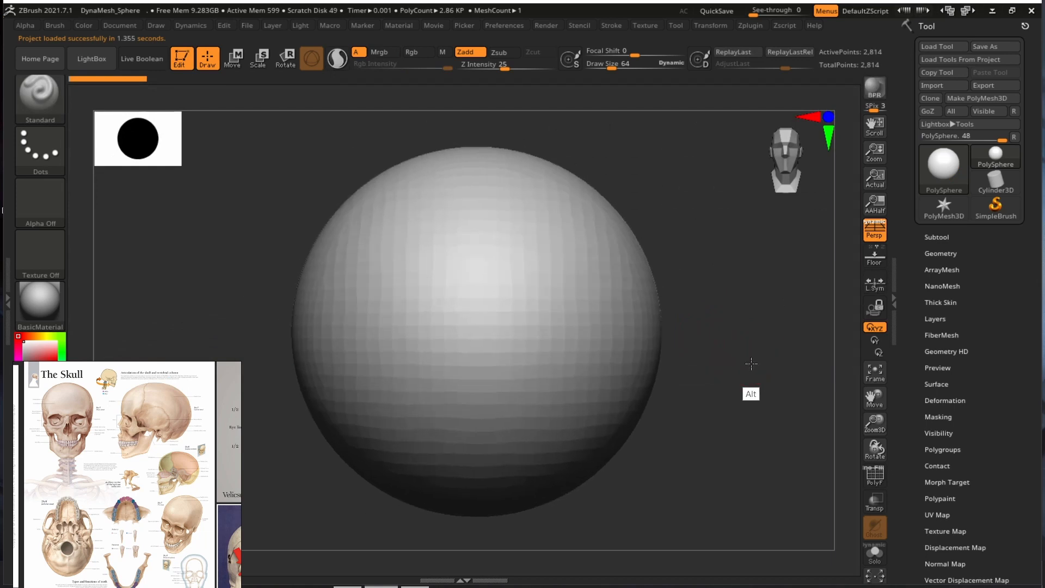
Check the sphere's polygon wireframe by briefly displaying PolyFrame.
click(874, 476)
mouse_move(849, 468)
mouse_down()
mouse_move(746, 415)
mouse_move(762, 435)
mouse_move(856, 471)
mouse_up()
click(875, 477)
alt+drag(735, 434, 759, 442)
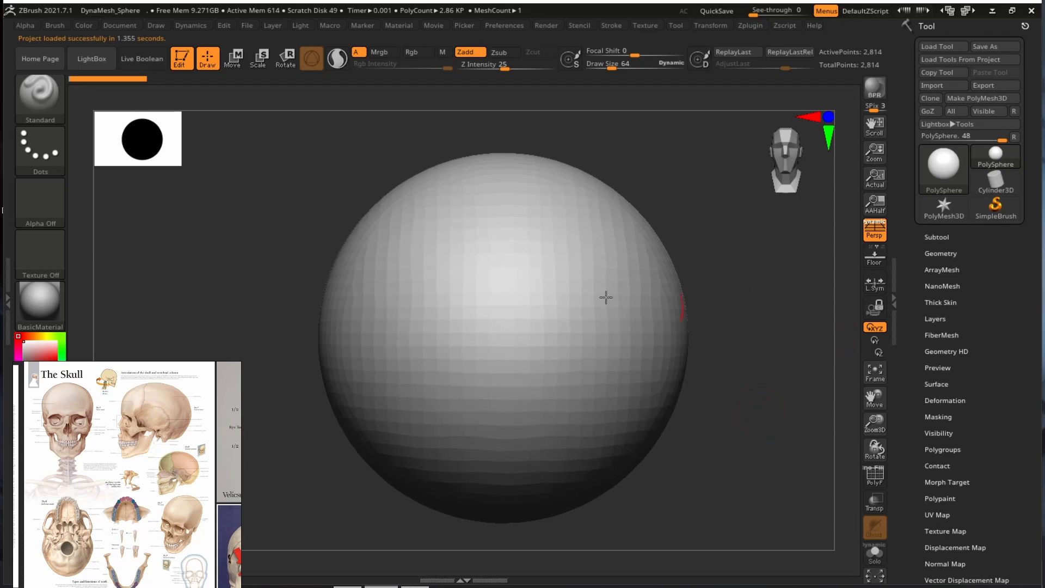
Choose BasicMaterial for the sphere and adjust the main light's placement near the upper centre of the light preview.
click(41, 307)
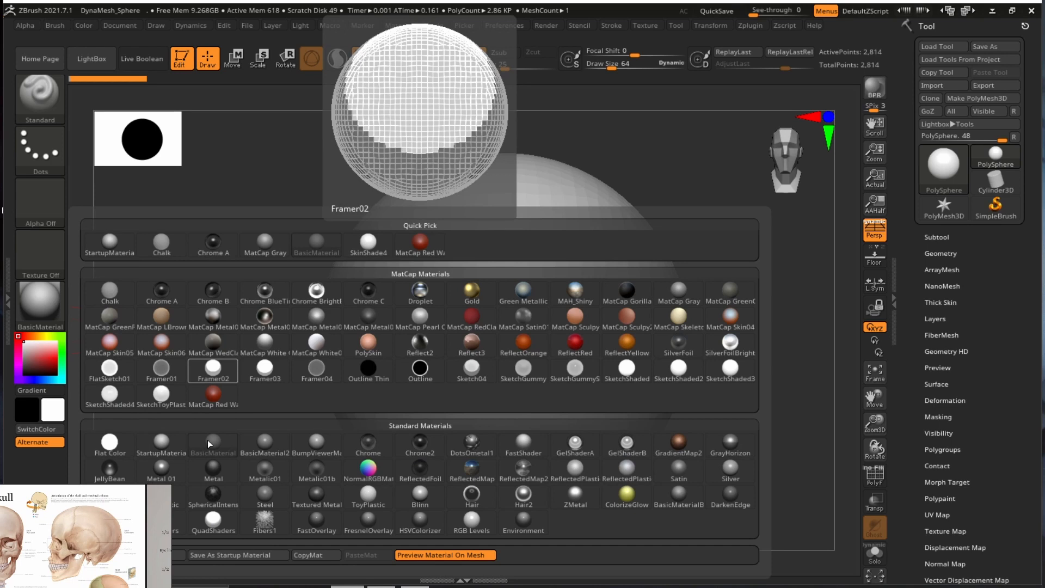
click(207, 439)
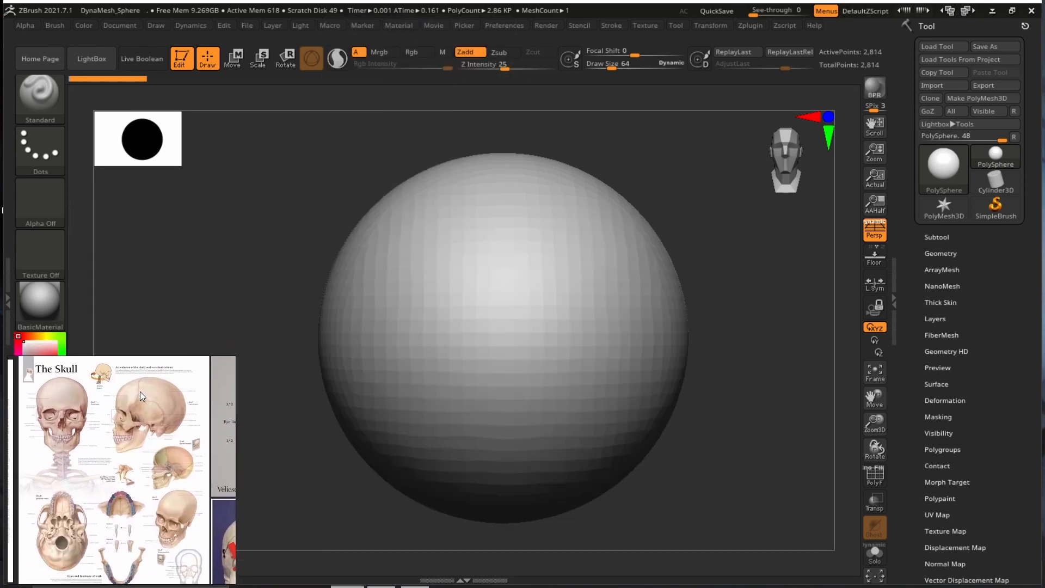
click(306, 27)
click(341, 71)
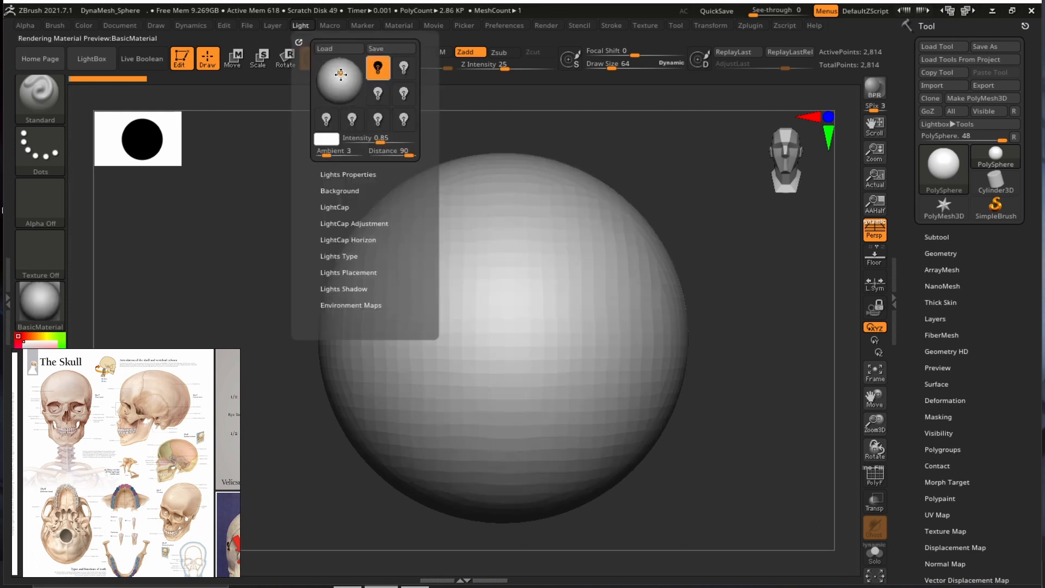
click(341, 71)
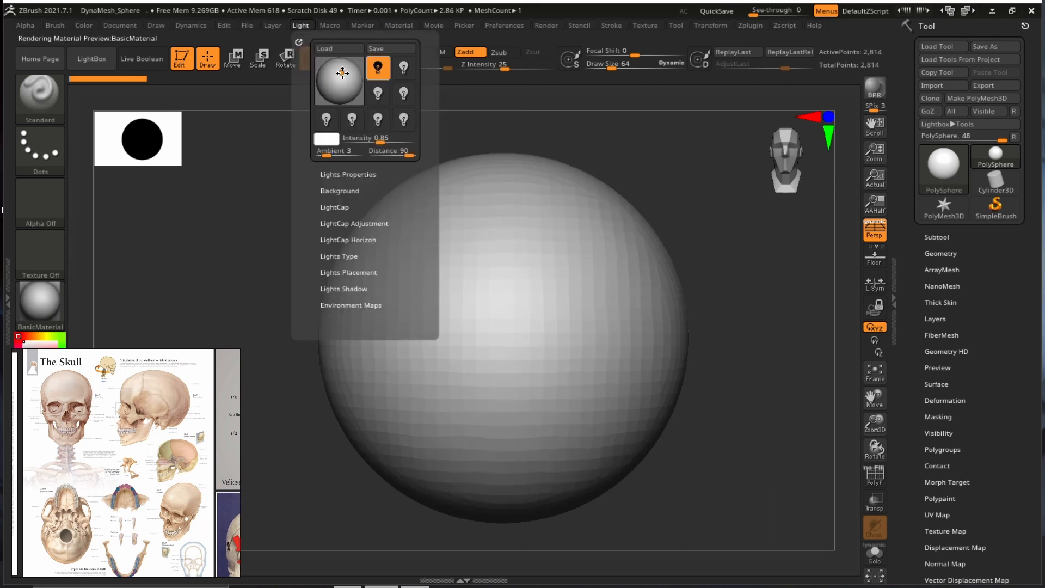
click(341, 72)
click(342, 75)
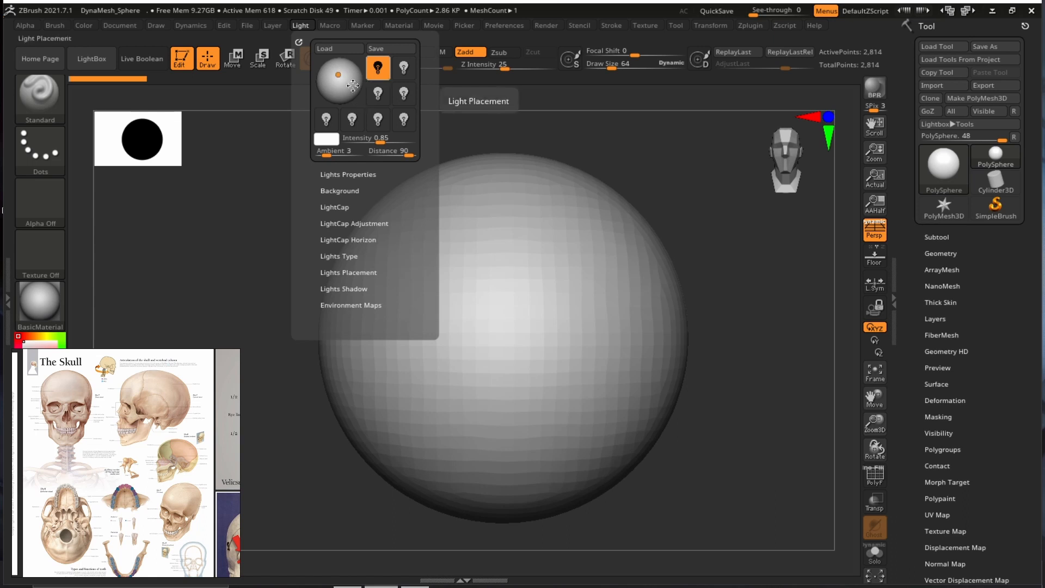
click(342, 77)
click(340, 75)
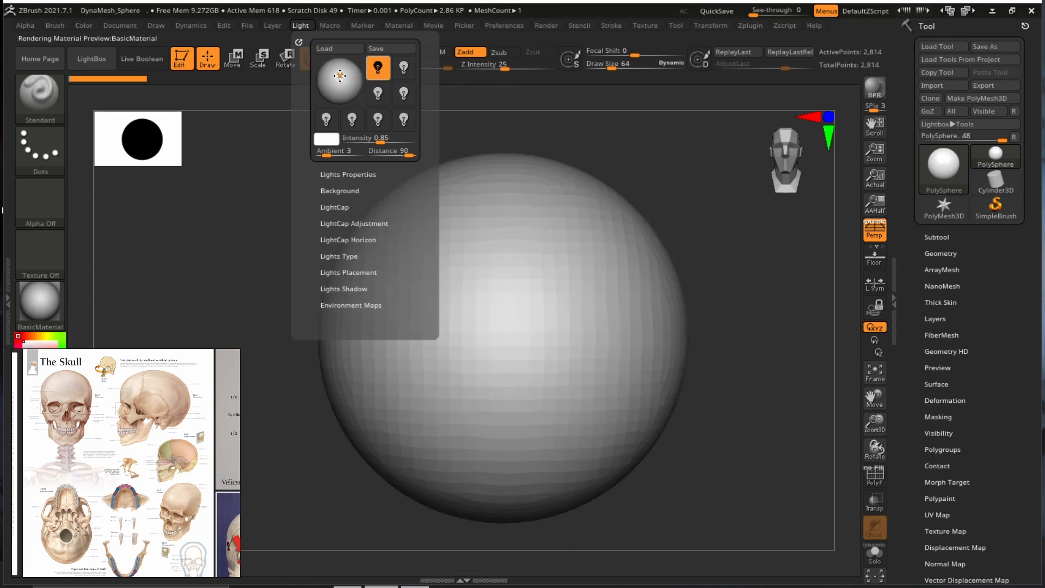
click(341, 75)
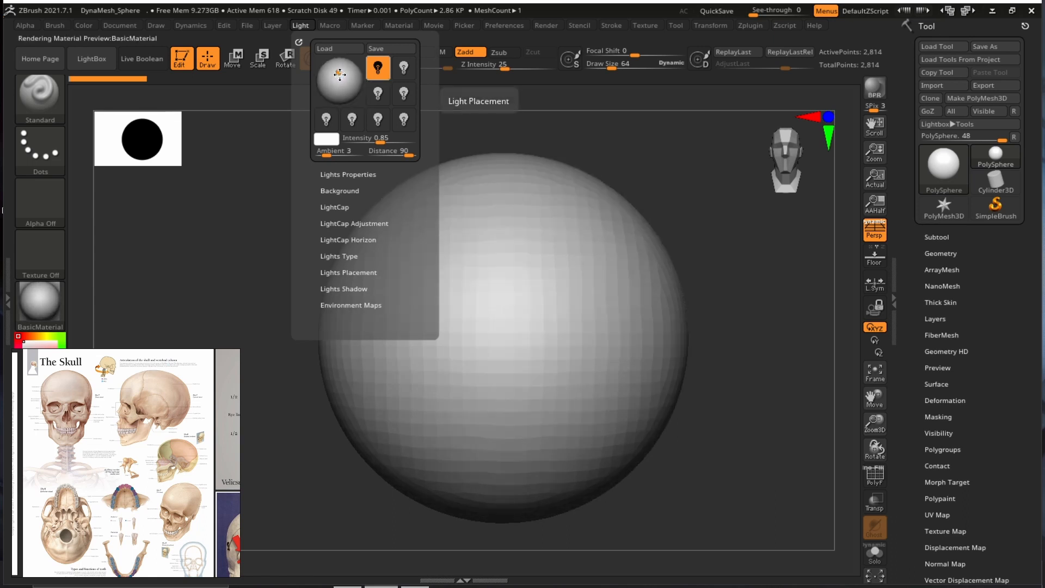
Expand the Subtool section and collapse the tray holding the Tool palette to enlarge the canvas.
click(939, 235)
scroll(936, 231, down, 1)
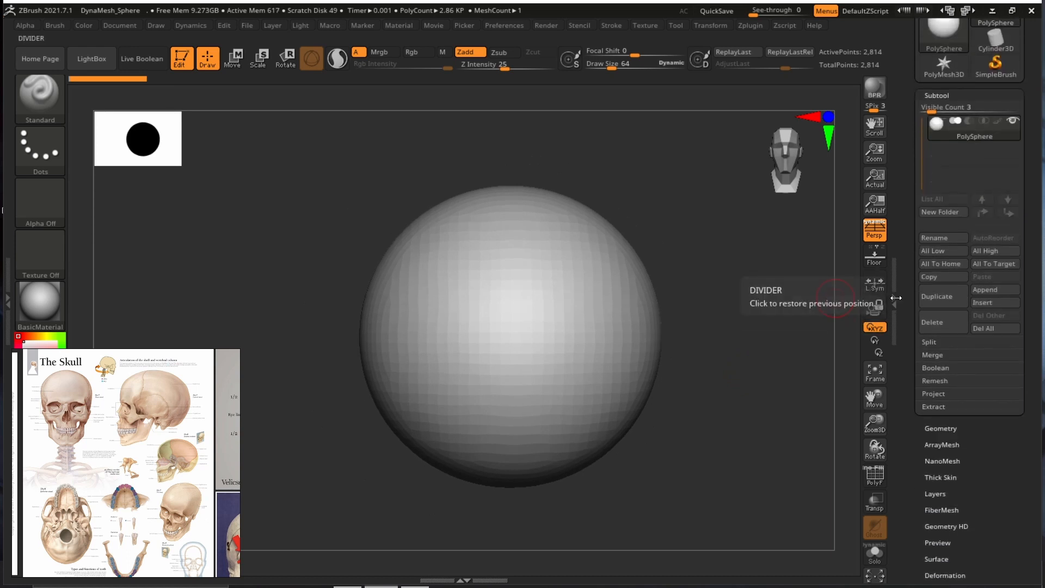
click(897, 303)
alt+drag(834, 325, 826, 300)
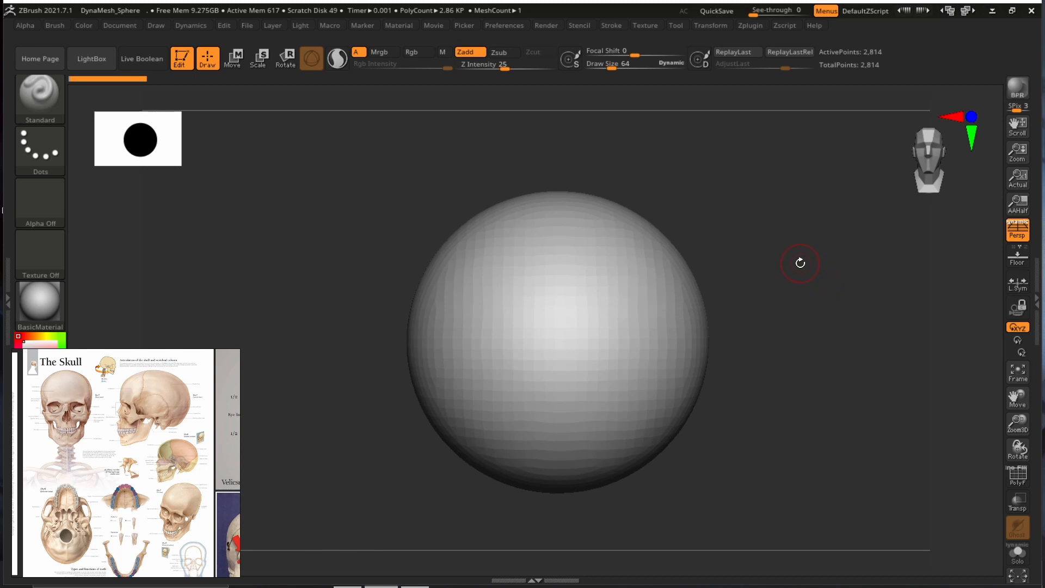
Compare the sphere with and without perspective distortion, leaving perspective switched off.
click(1018, 237)
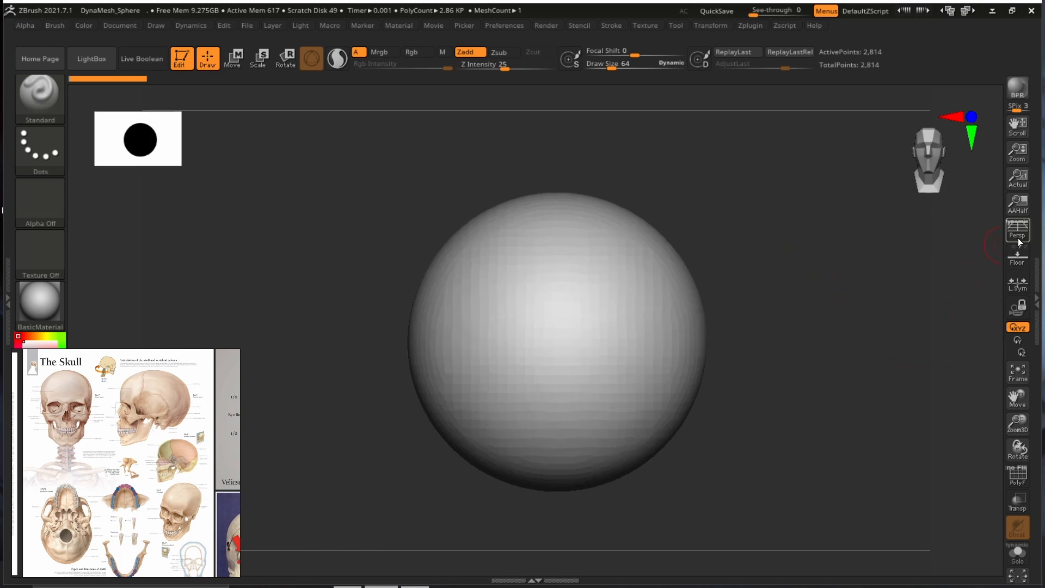
click(1020, 236)
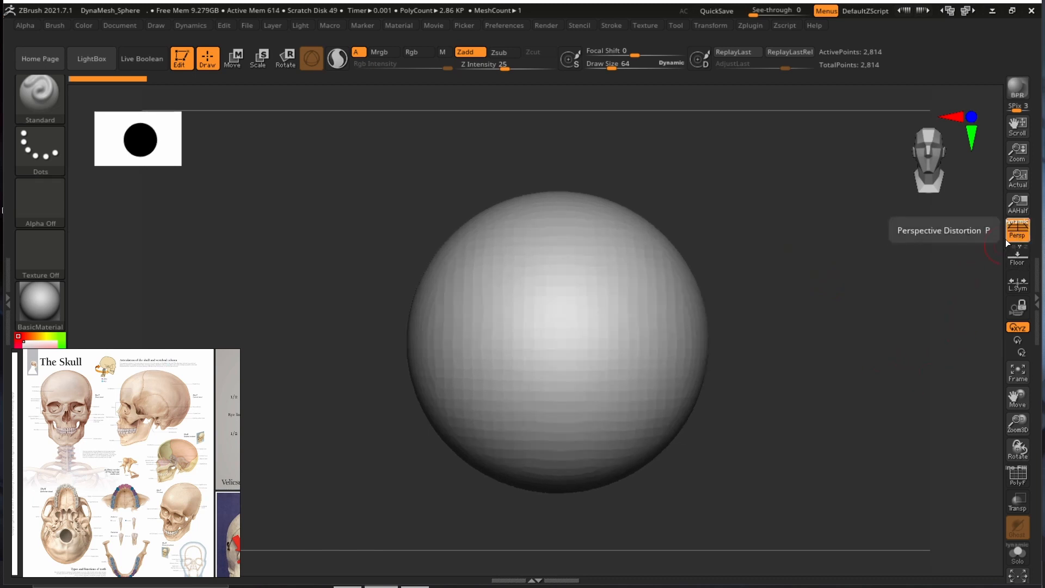
click(1008, 240)
mouse_move(751, 348)
alt+mouse_down()
mouse_move(742, 327)
mouse_move(806, 339)
alt+mouse_up()
Set the brush Draw Size to about 580.
key(s)
mouse_move(786, 281)
alt+mouse_down()
mouse_move(795, 301)
mouse_move(810, 296)
alt+mouse_up()
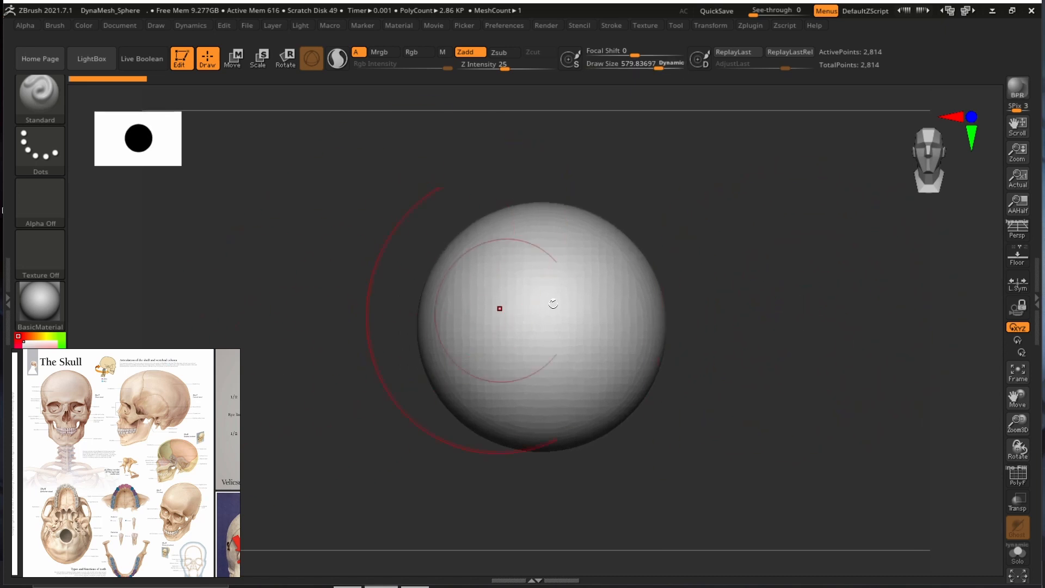
mouse_move(746, 320)
mouse_down()
mouse_move(768, 321)
mouse_move(656, 343)
mouse_up()
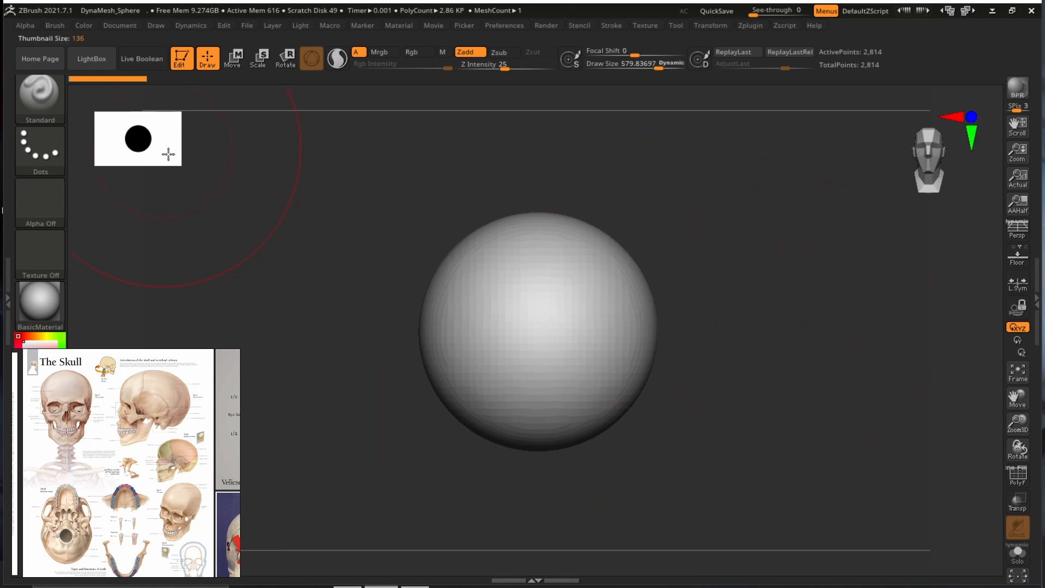
Enlarge the canvas silhouette thumbnail to size 154 and set the brush Draw Size to about 546.
drag(169, 154, 128, 141)
alt+drag(853, 353, 825, 334)
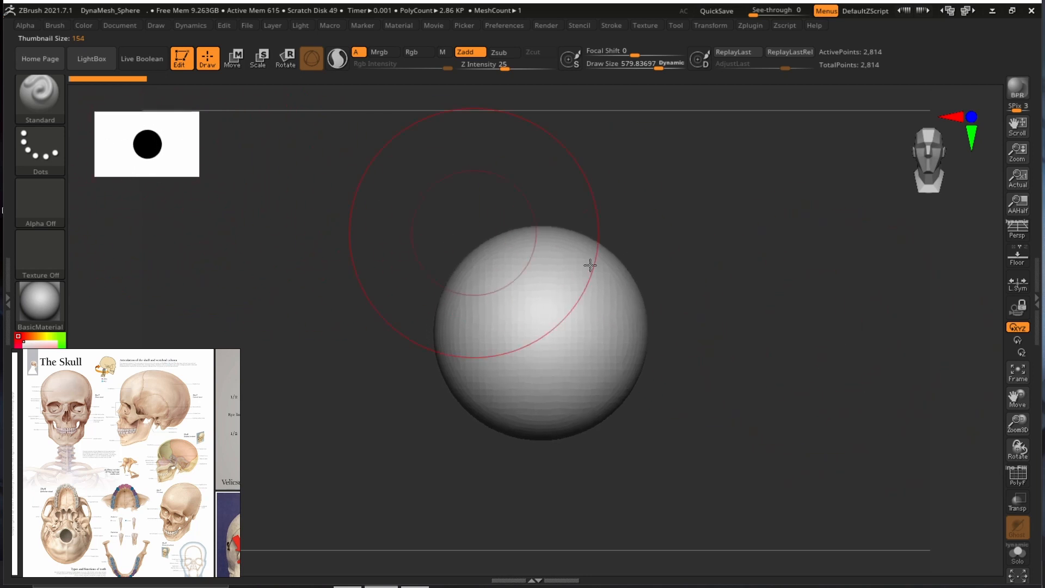
key(s)
drag(764, 355, 761, 359)
alt+drag(779, 373, 786, 350)
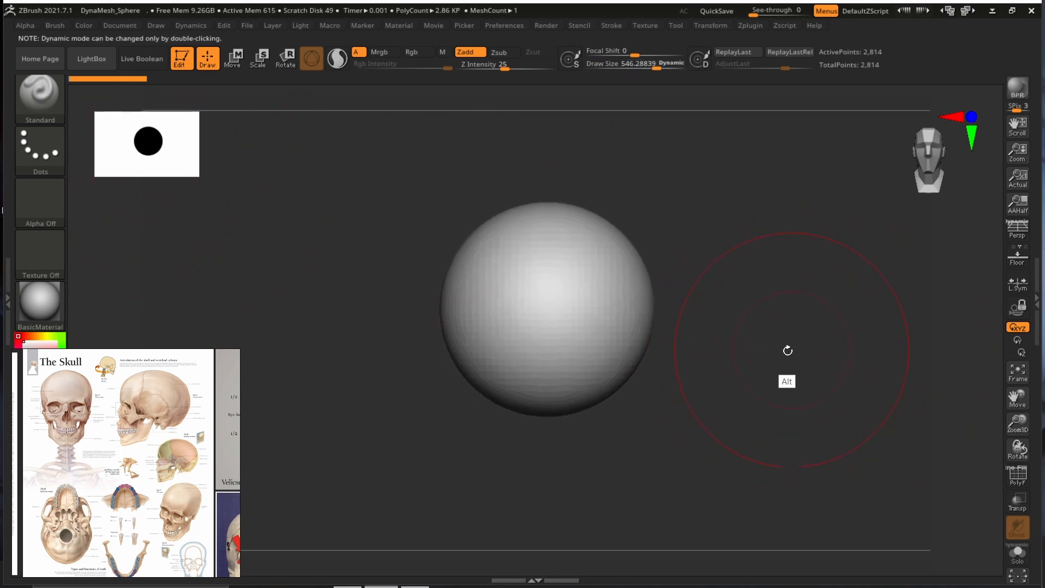
alt+drag(775, 294, 765, 296)
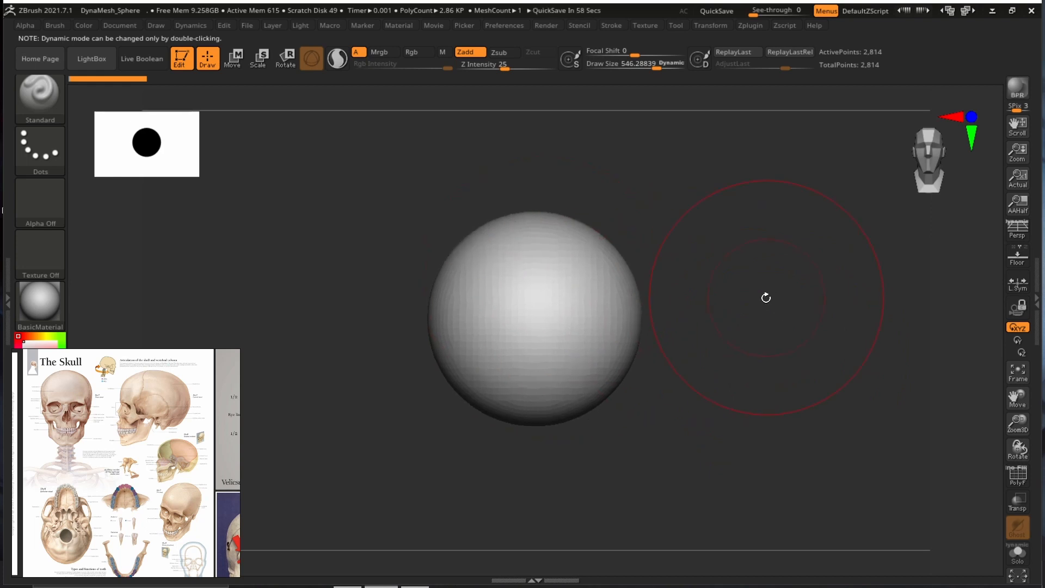
Push the sphere's sides symmetrically inward with the Move brush to narrow it in front view.
key(b)
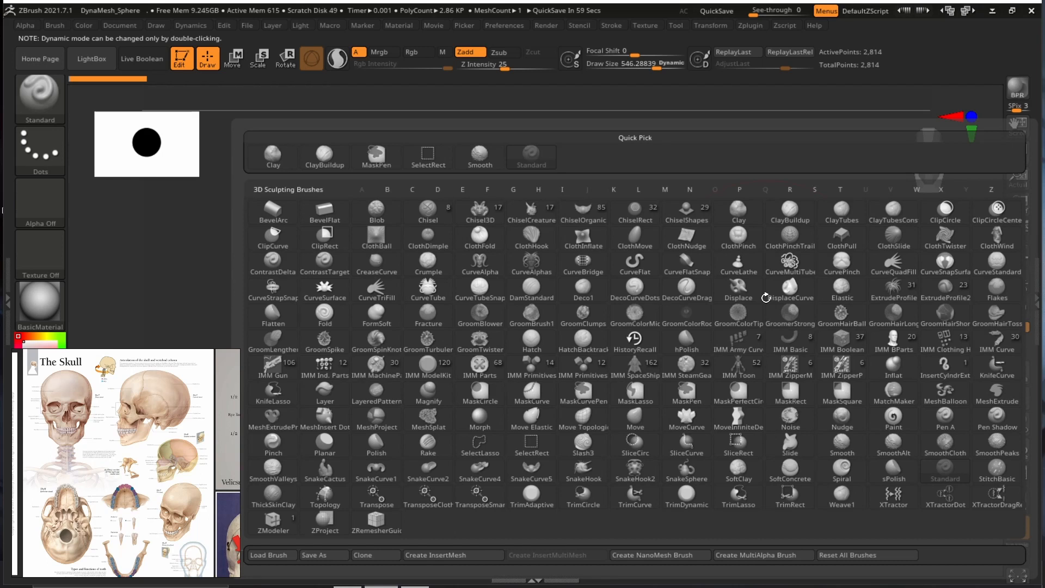
key(m)
key(v)
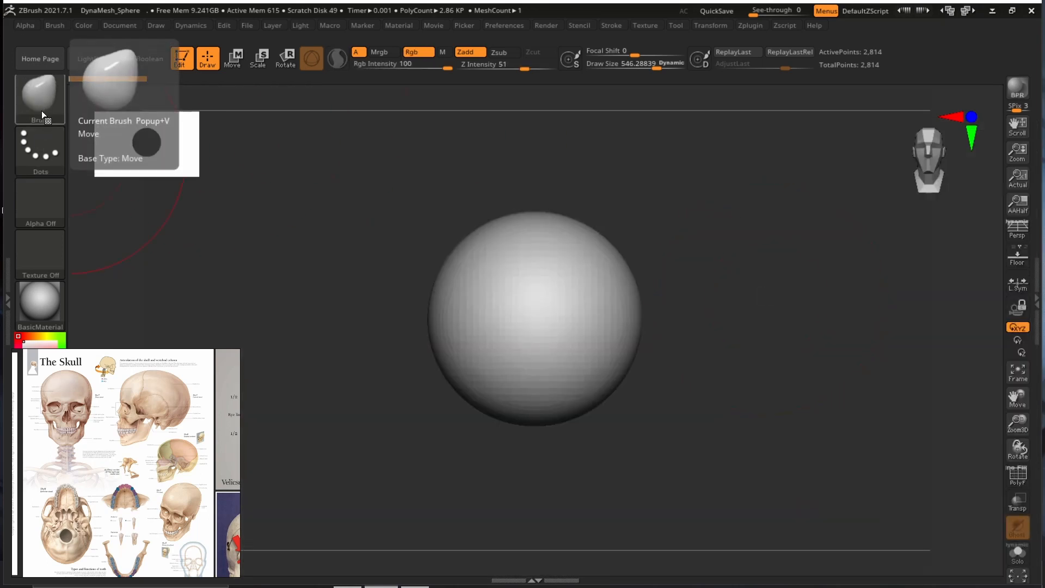
ctrl+right_drag(775, 381, 777, 357)
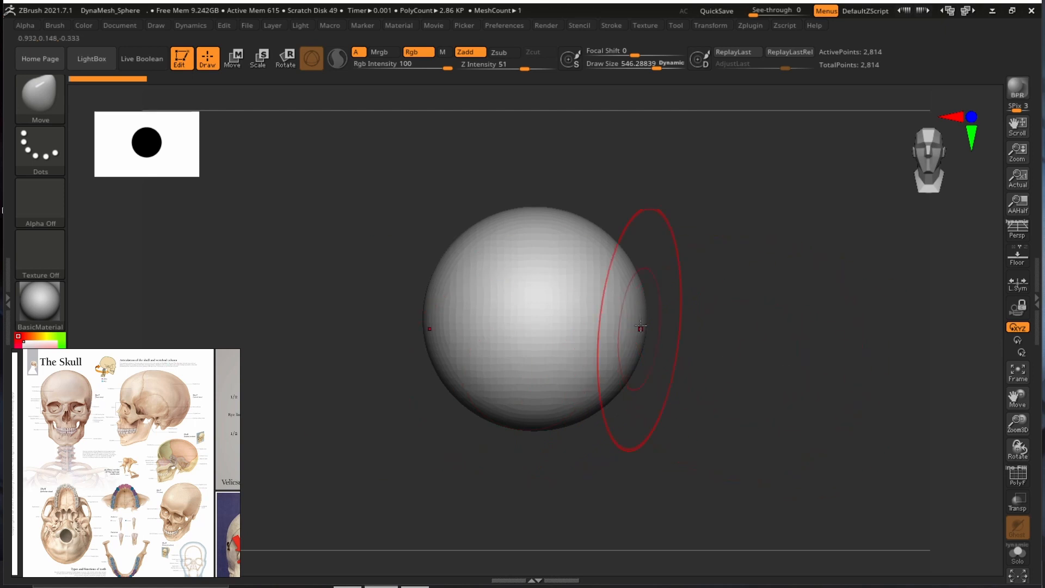
mouse_move(640, 318)
mouse_down()
mouse_move(635, 327)
mouse_move(637, 319)
mouse_up()
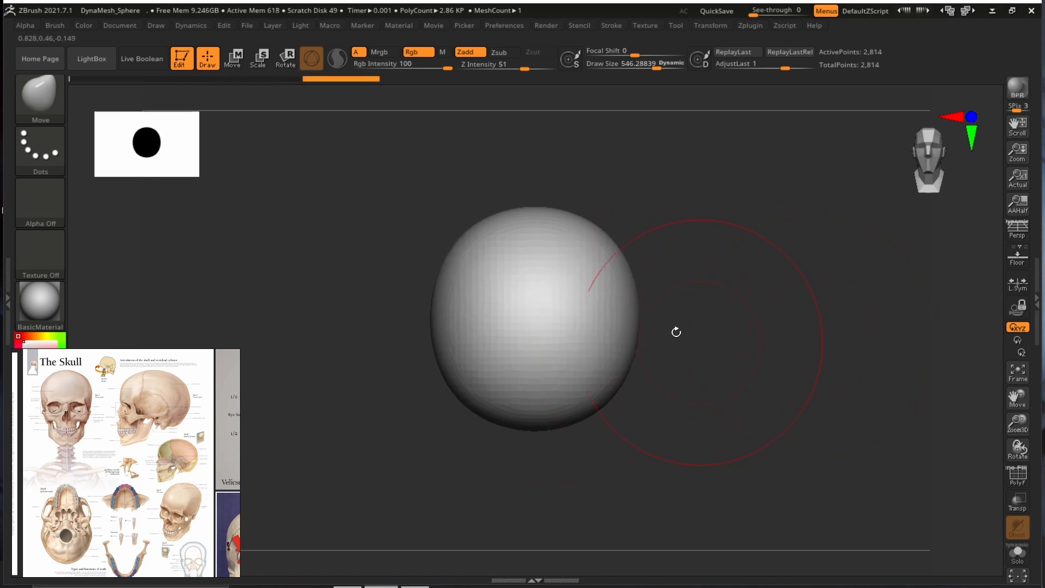
alt+drag(804, 333, 824, 318)
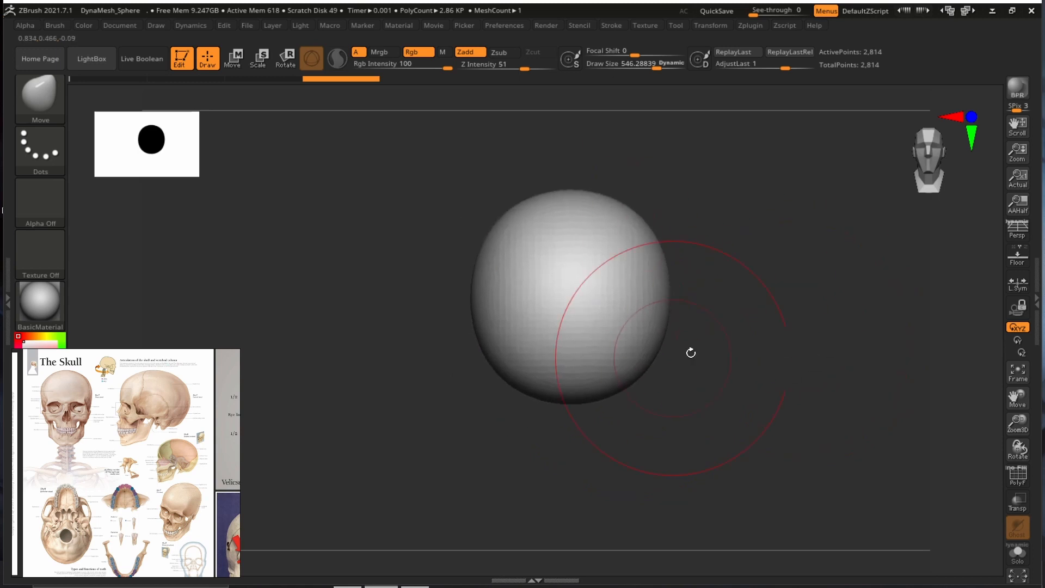
drag(690, 353, 598, 461)
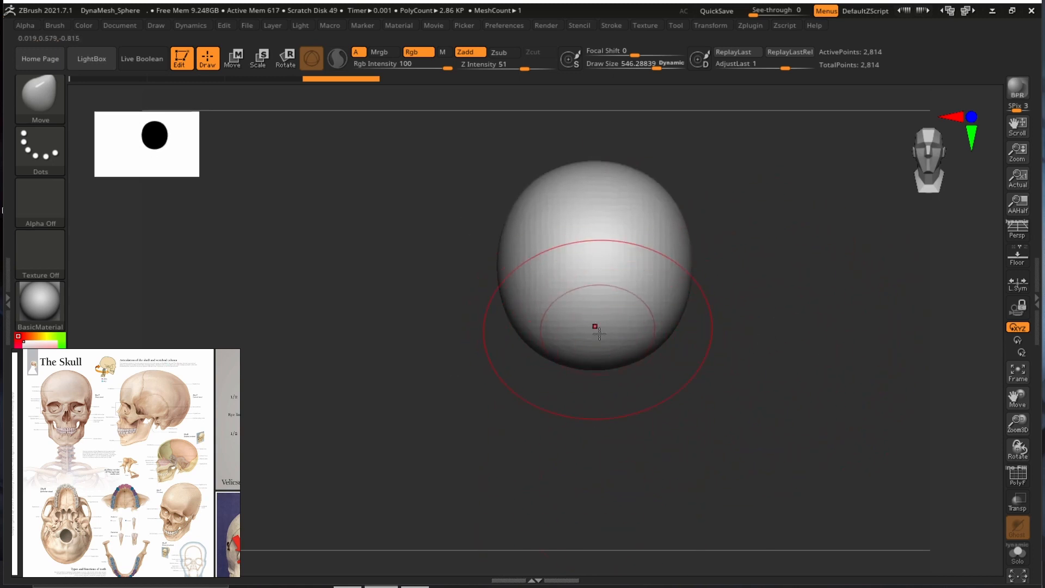
Compare the skull reference images and enlarge the anatomical chart around its front and side skull views.
drag(598, 332, 606, 468)
scroll(133, 464, down, 3)
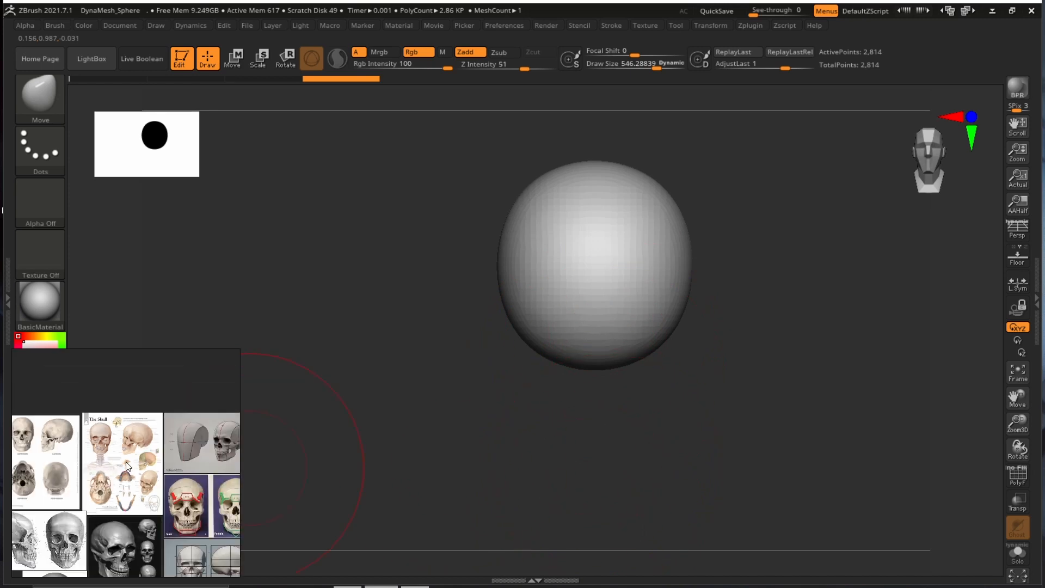
scroll(197, 428, up, 4)
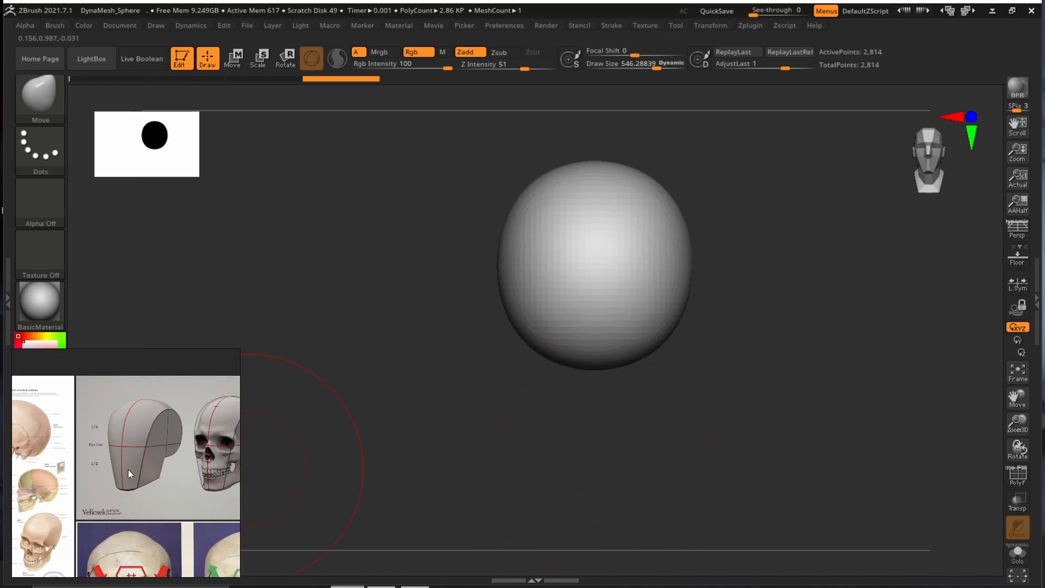
scroll(111, 484, down, 2)
middle_drag(111, 485, 196, 473)
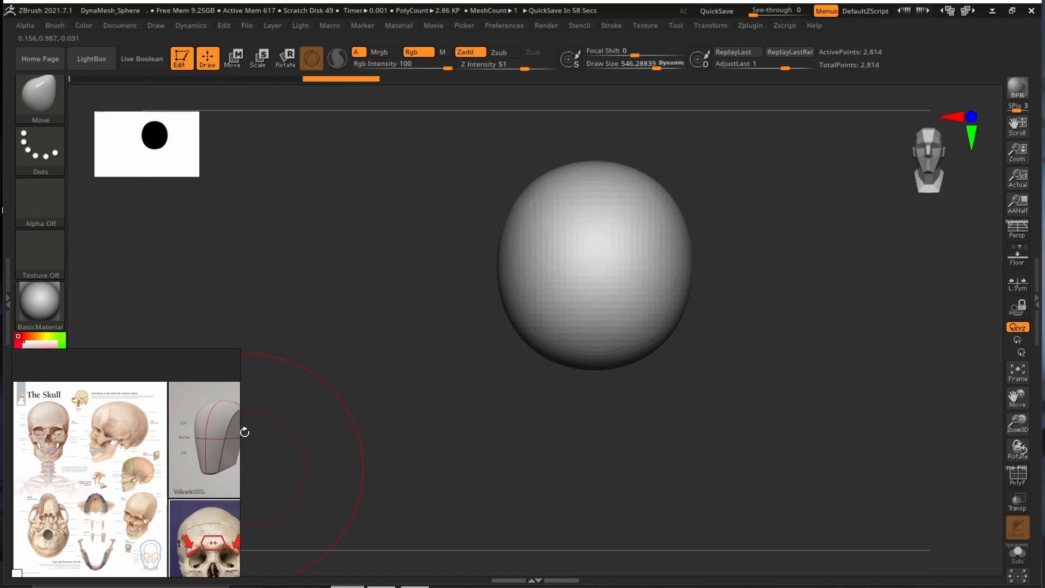
scroll(138, 483, up, 5)
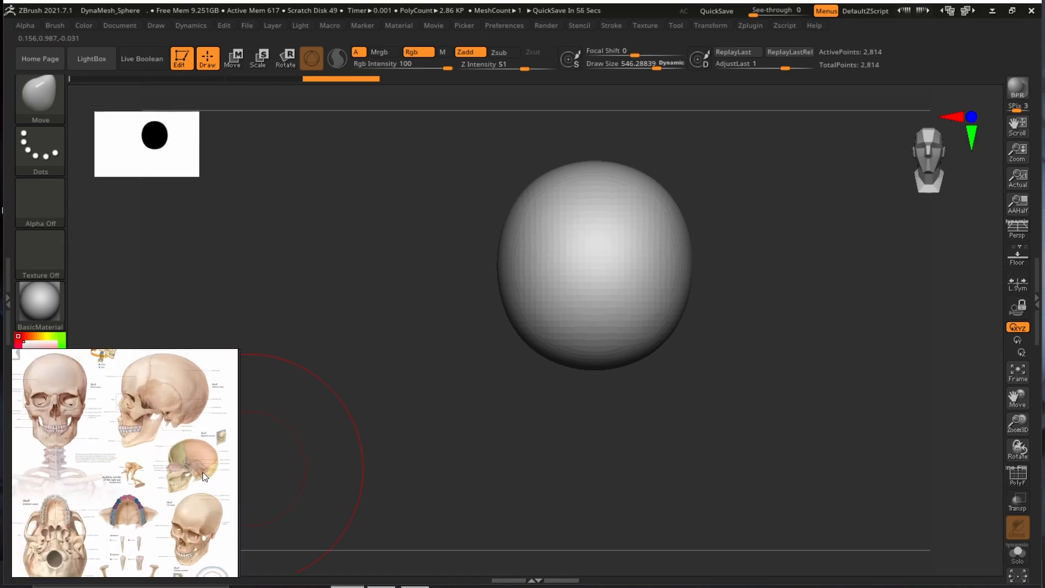
Set the Move brush Draw Size to about 452 and pull the sphere's lower part down into a tapered jaw in front view.
mouse_move(766, 314)
alt+mouse_down()
mouse_move(785, 313)
mouse_move(777, 329)
alt+mouse_up()
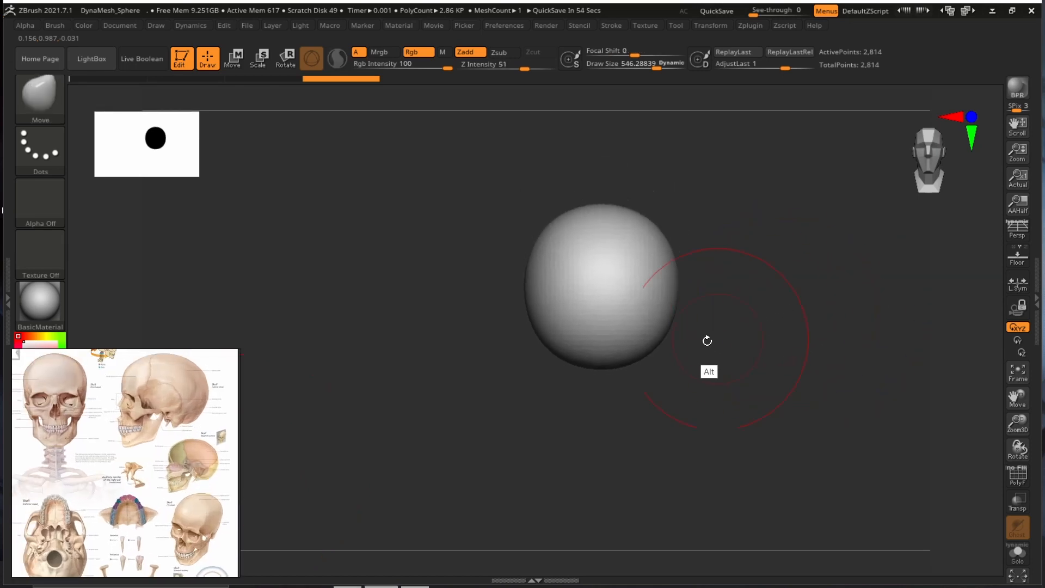
alt+drag(704, 343, 658, 346)
key(s)
mouse_move(561, 357)
mouse_down()
mouse_move(552, 421)
mouse_move(591, 404)
mouse_move(604, 380)
mouse_up()
drag(604, 340, 606, 345)
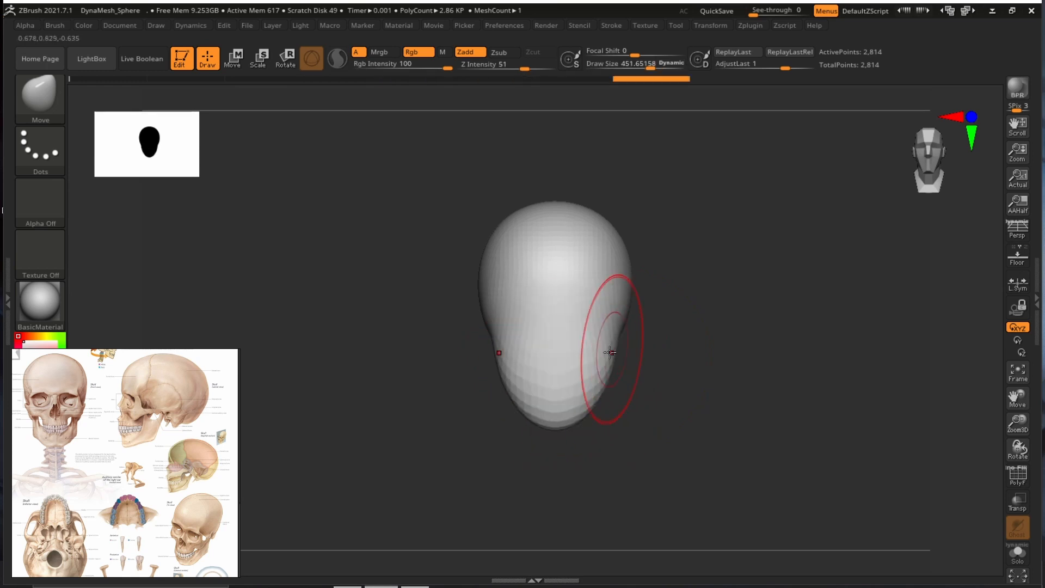
drag(568, 381, 571, 396)
drag(611, 326, 600, 413)
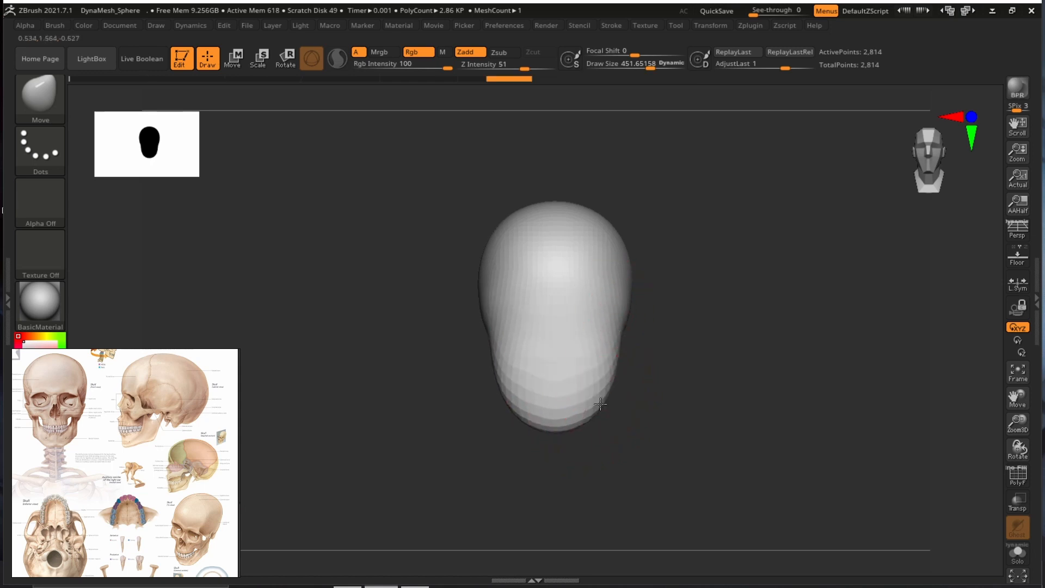
Reshape the chin and pull the front of the face forward in side view, using a Draw Size of about 591.
drag(758, 350, 647, 407)
key(s)
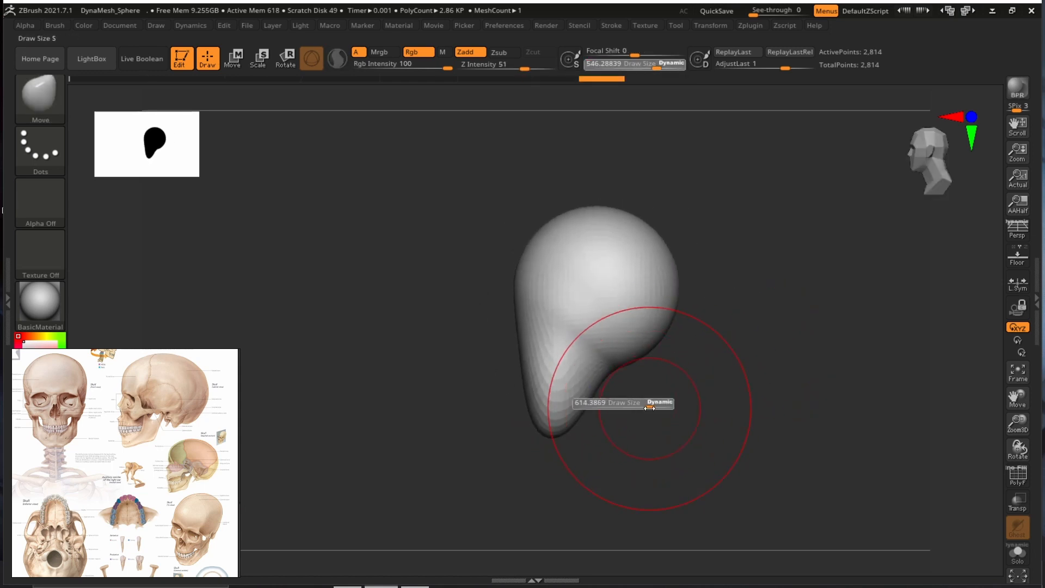
drag(544, 419, 559, 422)
drag(531, 381, 497, 303)
alt+drag(775, 339, 751, 350)
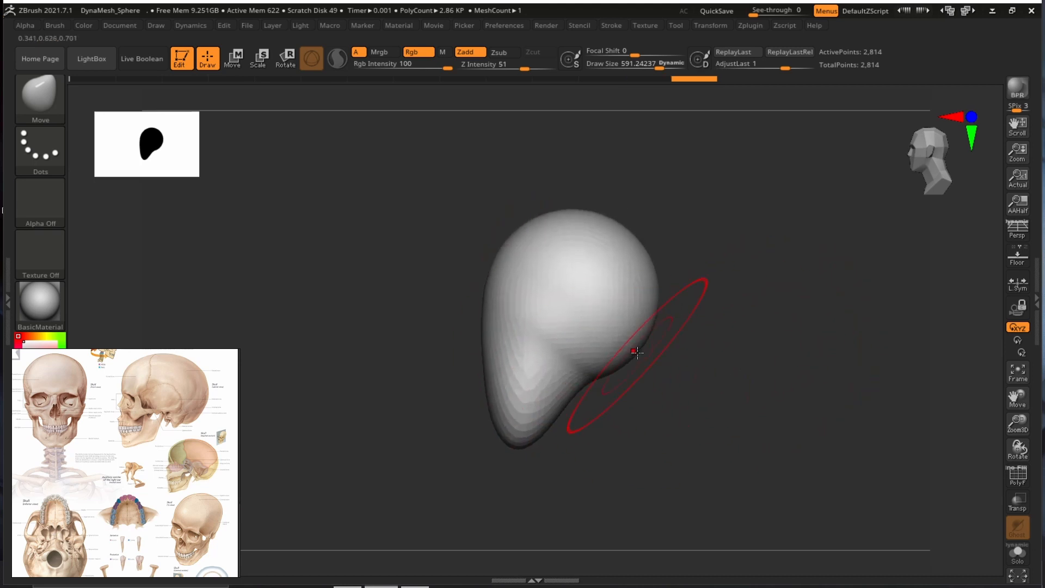
Lower the top of the cranium and refine the forehead curve in side view to match the reference skull.
click(626, 268)
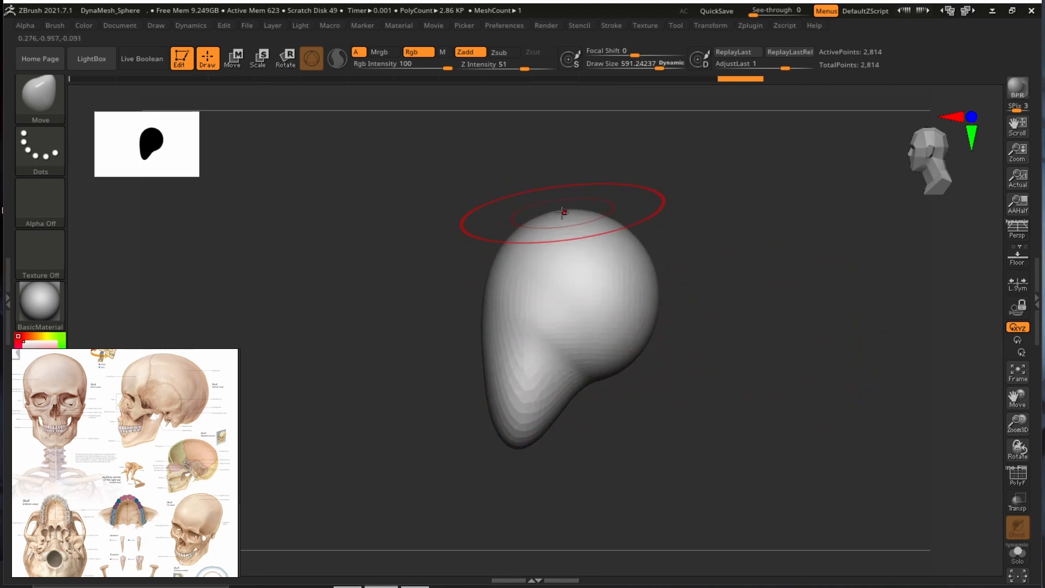
drag(562, 214, 561, 220)
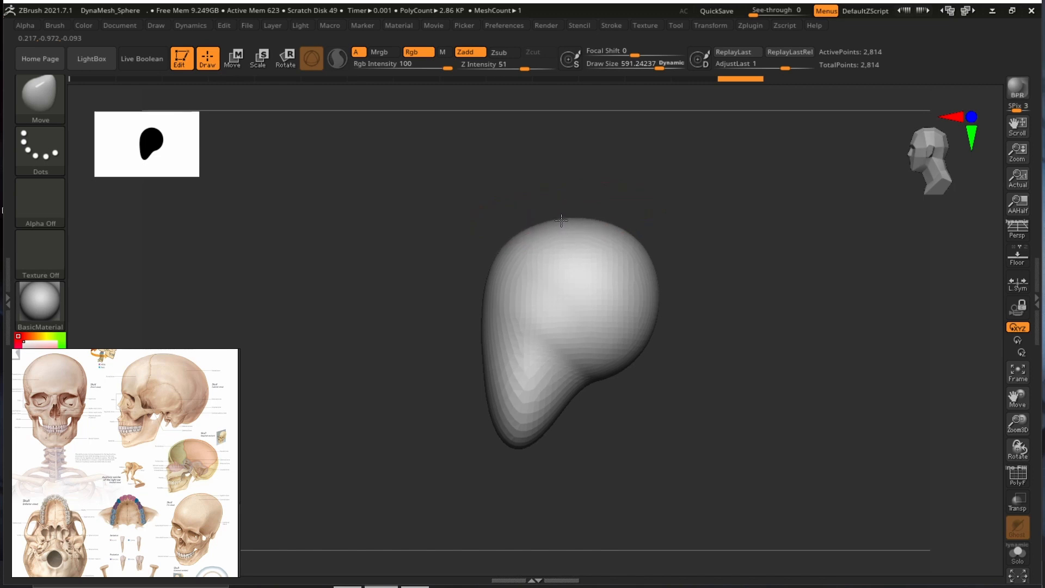
click(561, 219)
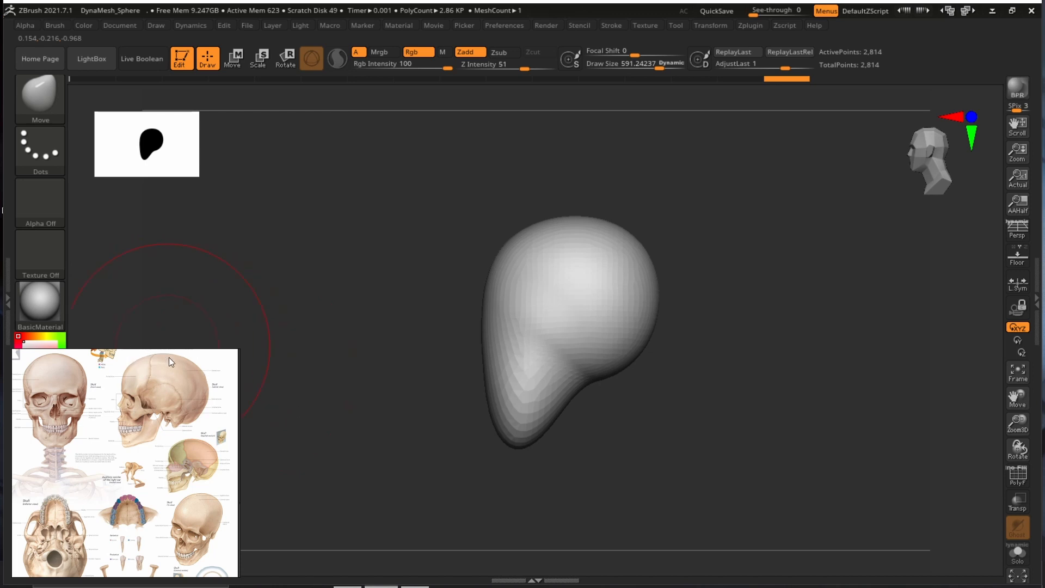
shift+drag(720, 273, 696, 268)
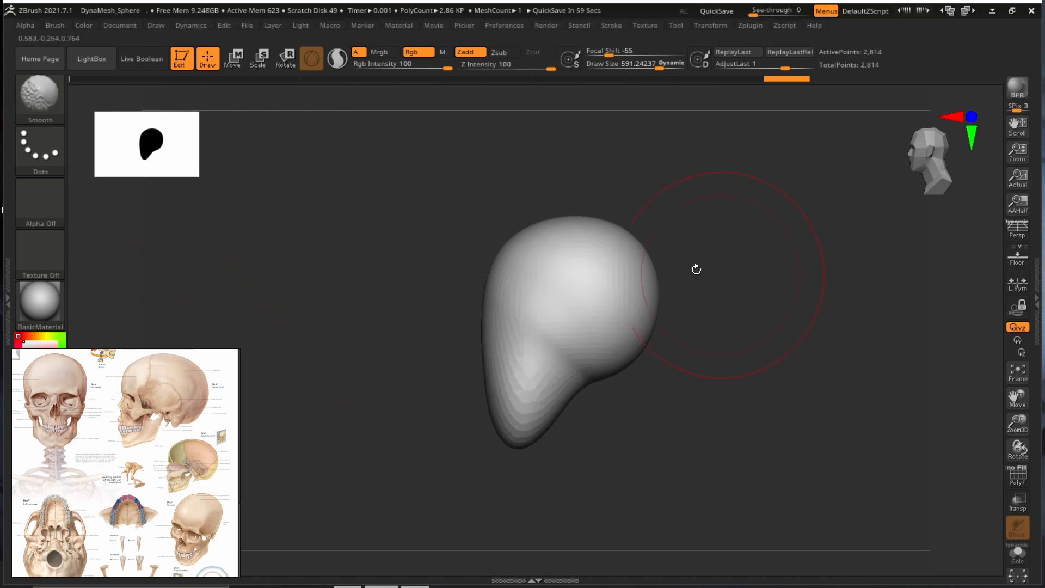
drag(538, 222, 540, 226)
drag(498, 253, 498, 255)
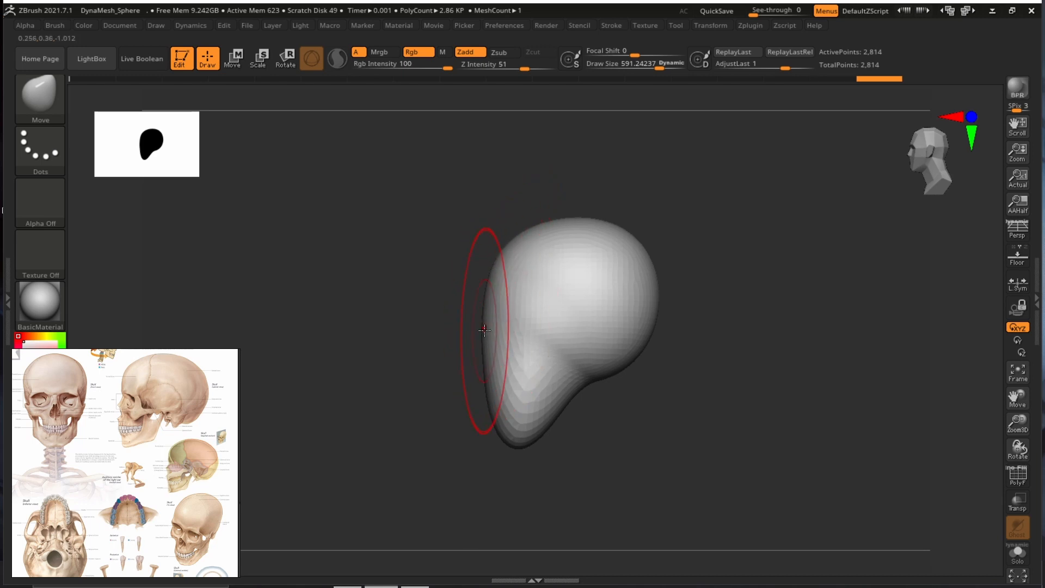
Set the Draw Size to about 614 and pull the back and lower rear of the cranium outward in side view.
alt+drag(765, 334, 742, 343)
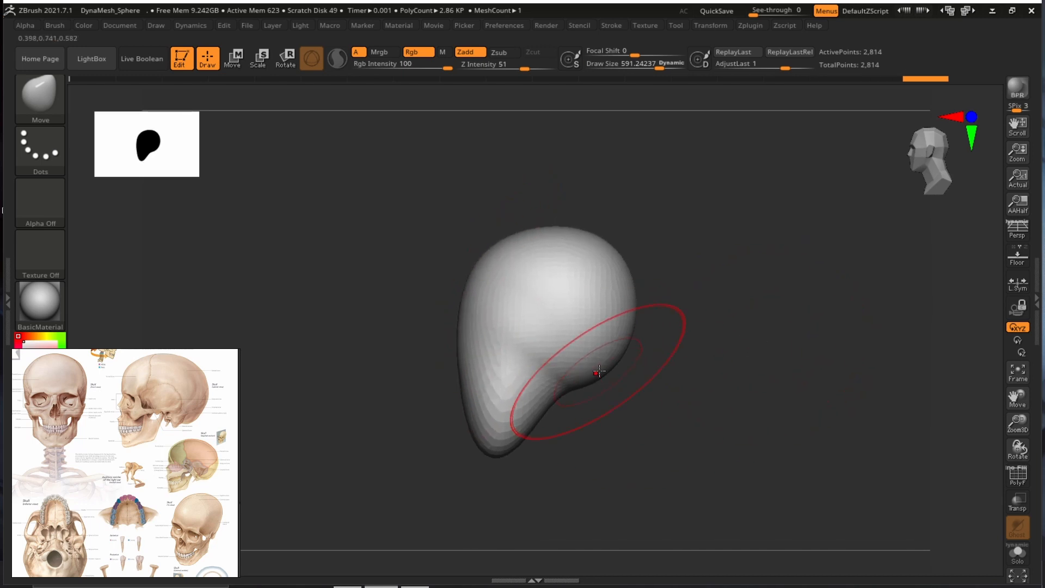
key(s)
drag(599, 373, 632, 357)
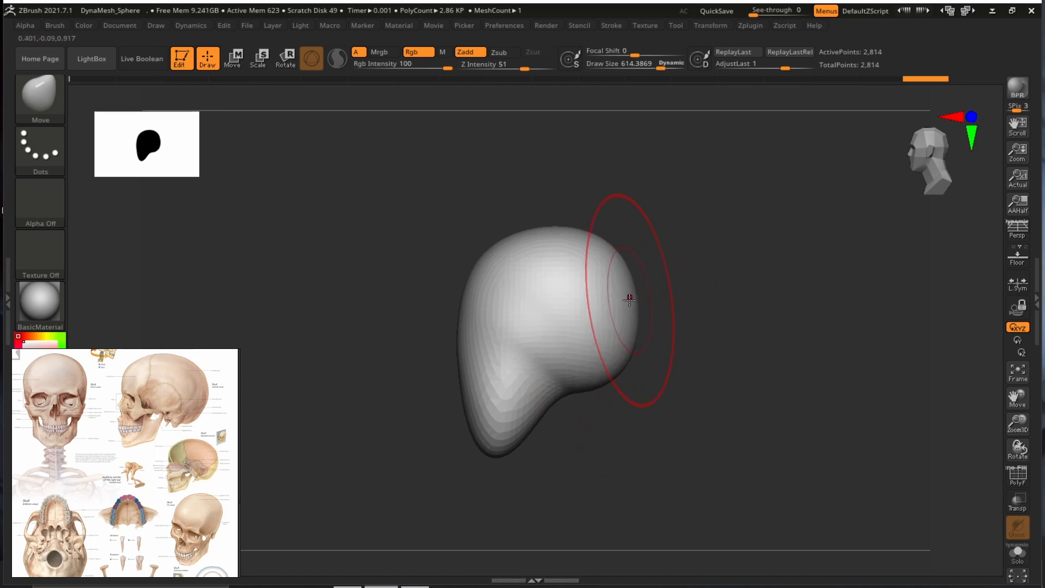
drag(627, 297, 641, 302)
drag(638, 348, 640, 353)
drag(635, 286, 639, 282)
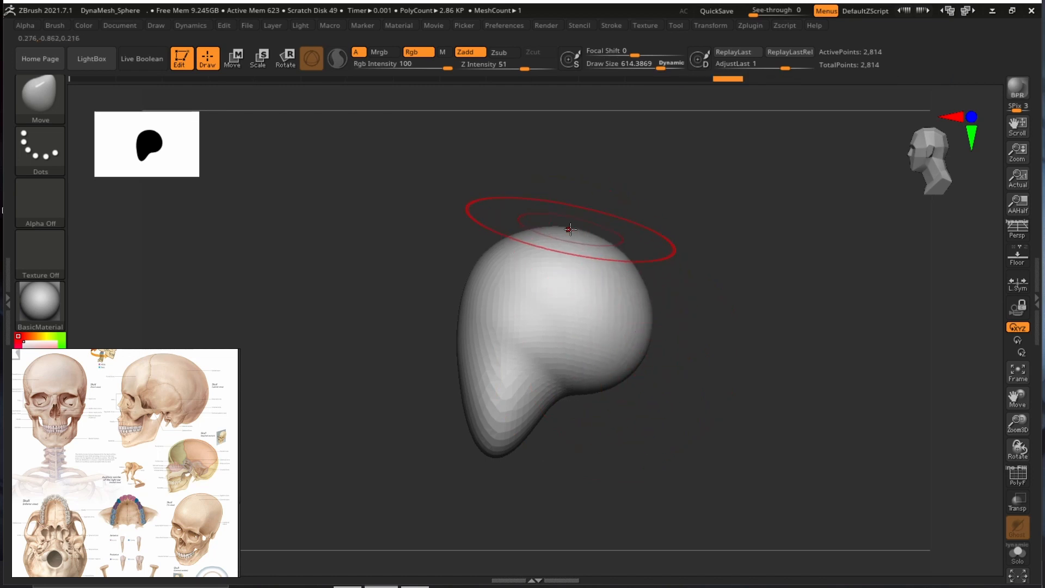
Lower the crown slightly and refine the curve along the back and base of the cranium with small Move strokes.
drag(567, 229, 570, 232)
drag(645, 358, 645, 362)
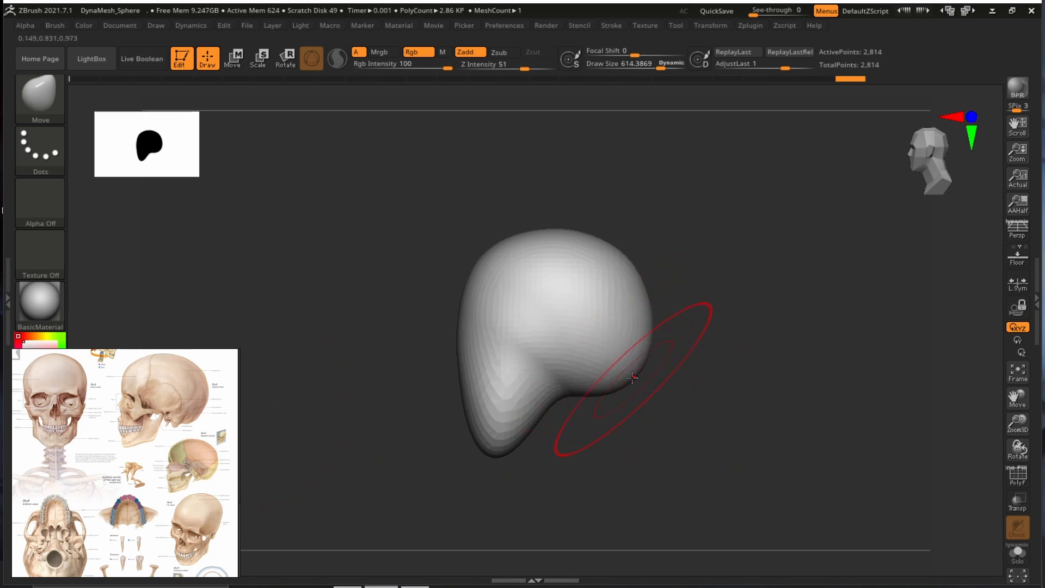
drag(629, 377, 630, 374)
drag(641, 300, 643, 291)
Set the Draw Size to about 750, then slope the upper back of the cranium inward and adjust the chin tip.
alt+drag(713, 306, 707, 311)
key(s)
click(707, 320)
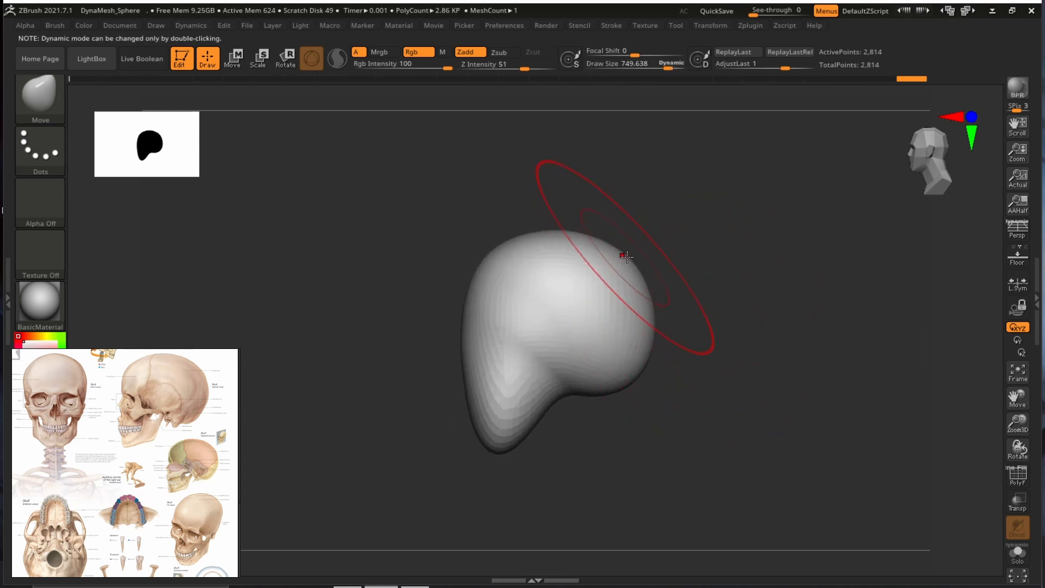
drag(623, 251, 619, 256)
drag(497, 450, 490, 446)
Set the Draw Size to about 514 and push the upper sides of the cranium symmetrically inward in back view.
mouse_move(464, 332)
mouse_down()
mouse_move(727, 338)
mouse_move(835, 357)
mouse_move(784, 336)
mouse_move(620, 343)
mouse_move(685, 361)
mouse_move(755, 322)
mouse_move(697, 322)
mouse_move(672, 348)
mouse_up()
key(s)
mouse_move(608, 339)
mouse_down()
mouse_move(594, 340)
mouse_move(621, 366)
mouse_up()
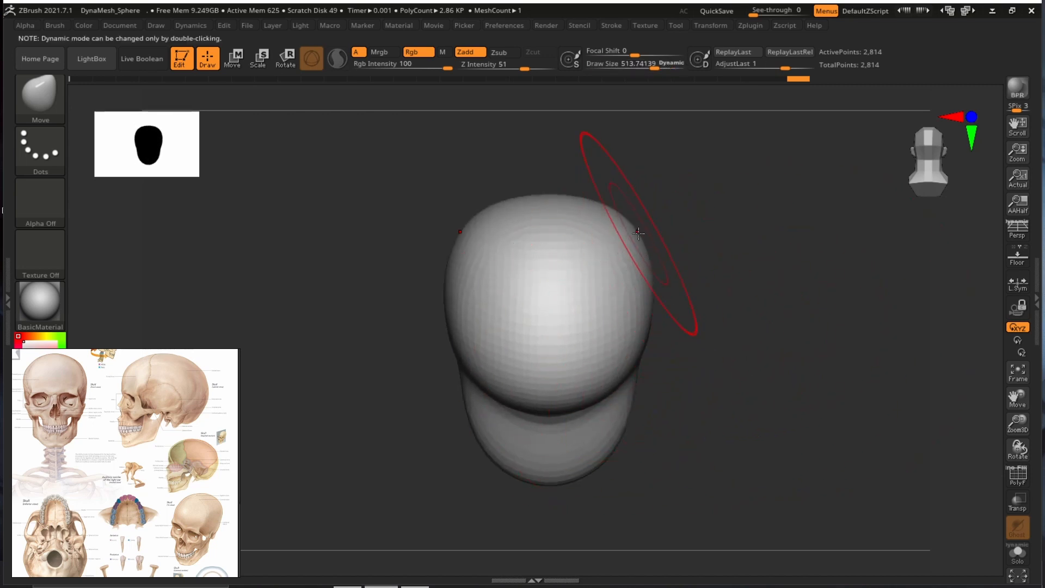
drag(636, 232, 630, 236)
drag(646, 287, 643, 288)
Set the Draw Size to about 591 and refine the rear and top contours of the cranium in side view.
mouse_move(702, 321)
alt+mouse_down()
mouse_move(735, 292)
mouse_move(867, 315)
alt+mouse_up()
key(s)
drag(716, 338, 723, 339)
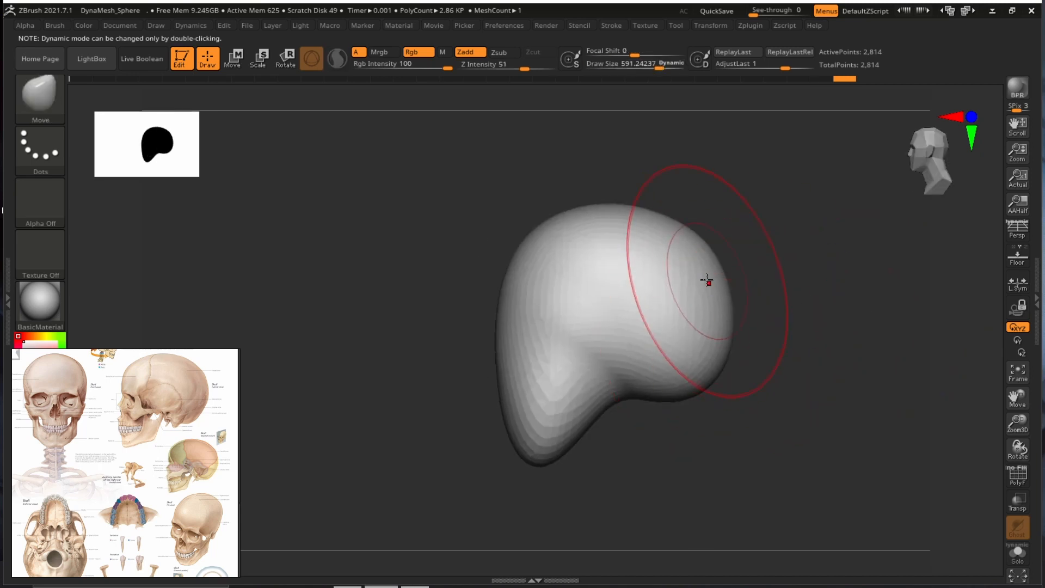
drag(707, 281, 710, 291)
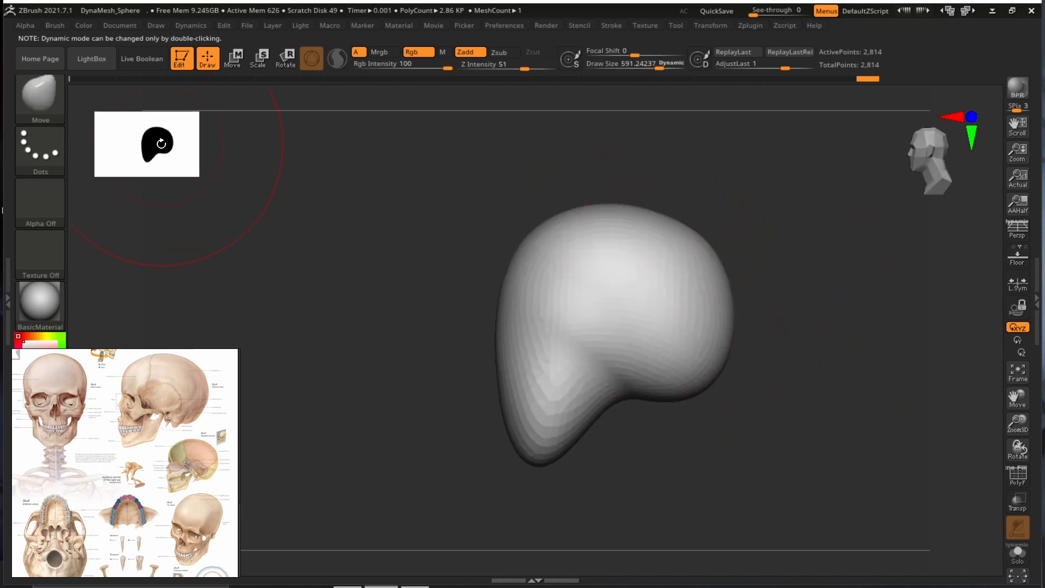
mouse_move(612, 206)
mouse_down()
mouse_move(860, 278)
mouse_move(839, 226)
mouse_up()
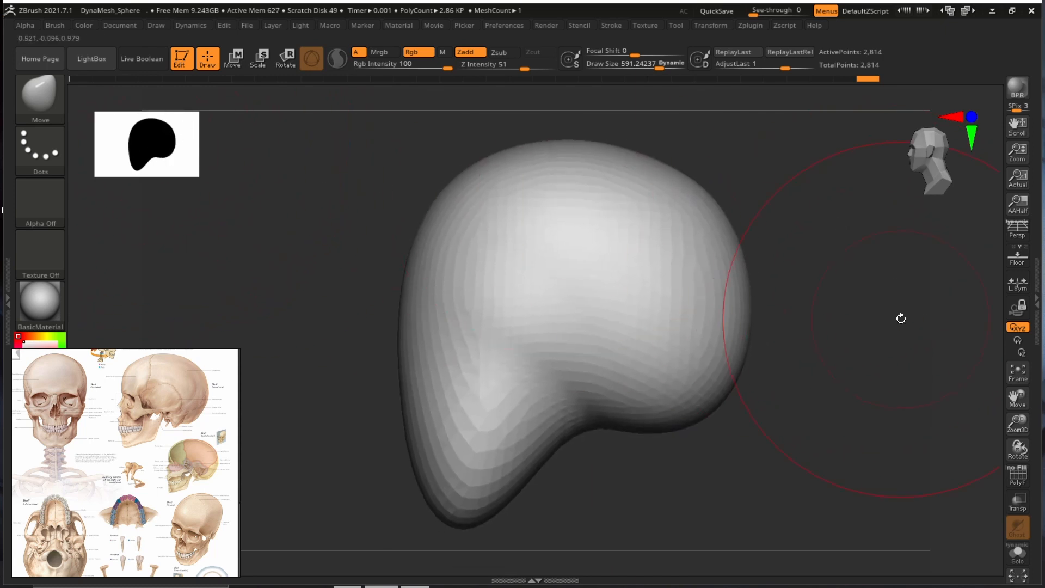
mouse_move(898, 315)
mouse_down()
mouse_move(804, 334)
mouse_move(651, 304)
mouse_up()
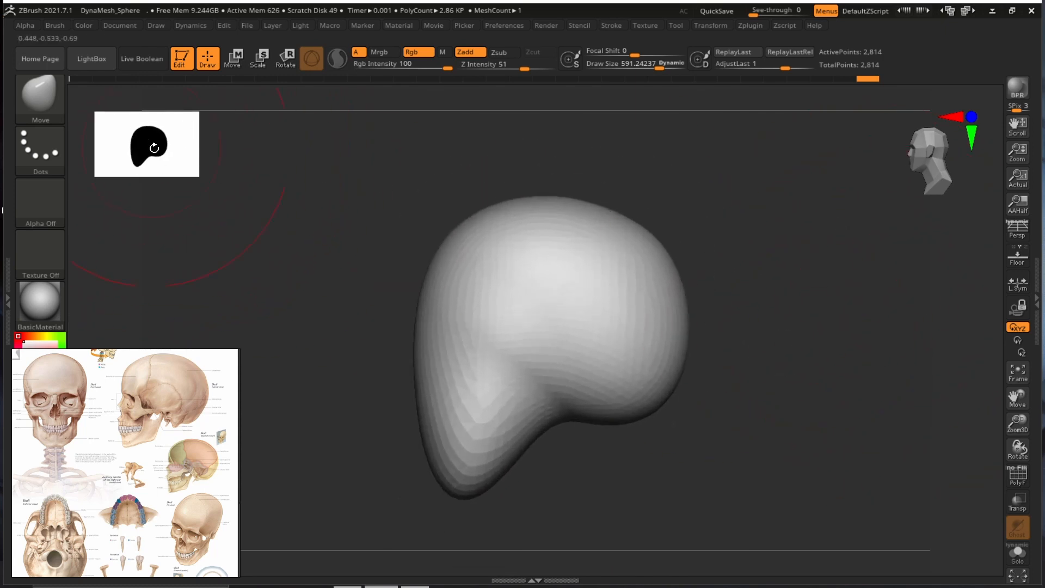
mouse_move(735, 305)
mouse_down()
mouse_move(840, 361)
mouse_move(840, 350)
mouse_move(815, 381)
mouse_move(793, 379)
mouse_move(828, 326)
mouse_move(856, 332)
mouse_move(549, 389)
mouse_up()
Reduce the Draw Size to about 251 and examine the mandible's shape on the reference chart's side-view skull.
key(s)
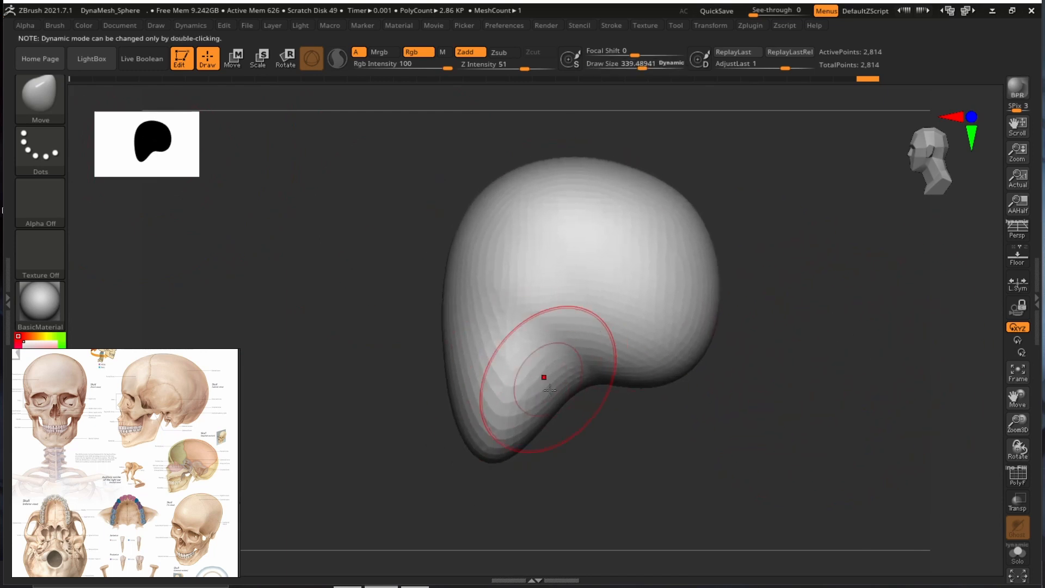
key(s)
mouse_move(568, 432)
mouse_down()
mouse_move(559, 432)
mouse_move(571, 427)
mouse_up()
key(s)
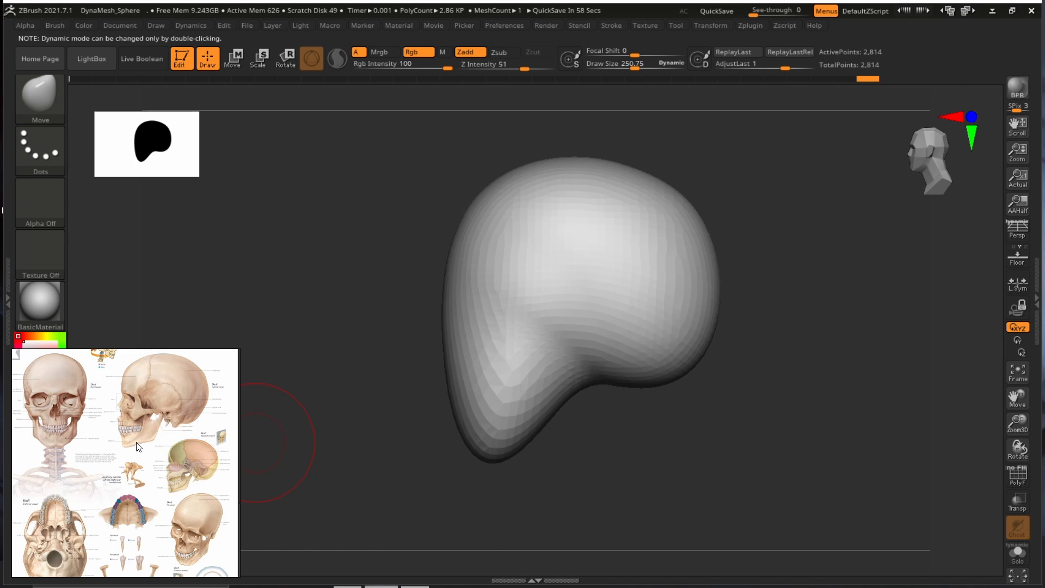
scroll(143, 440, up, 6)
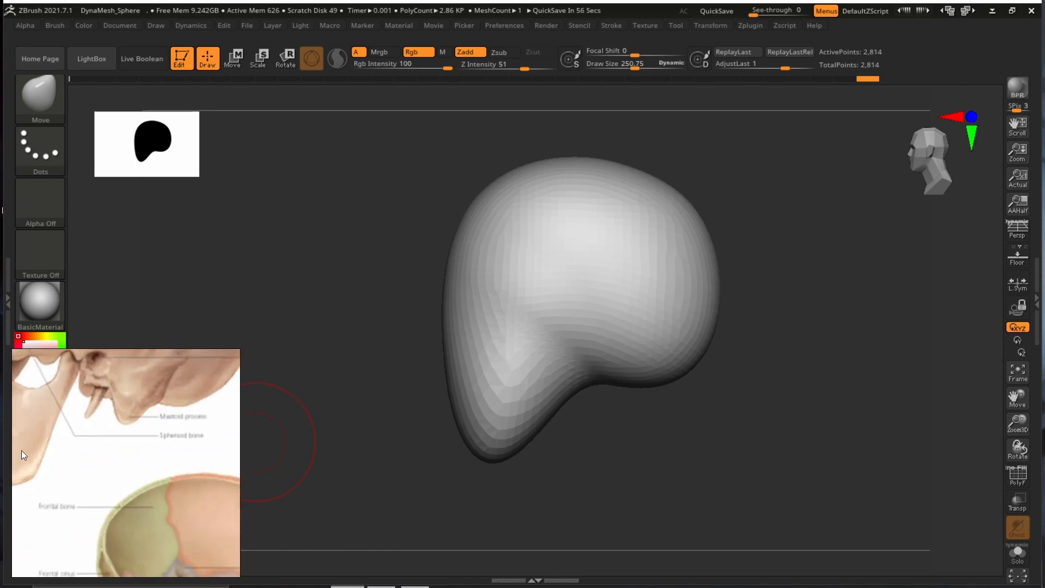
drag(193, 420, 315, 401)
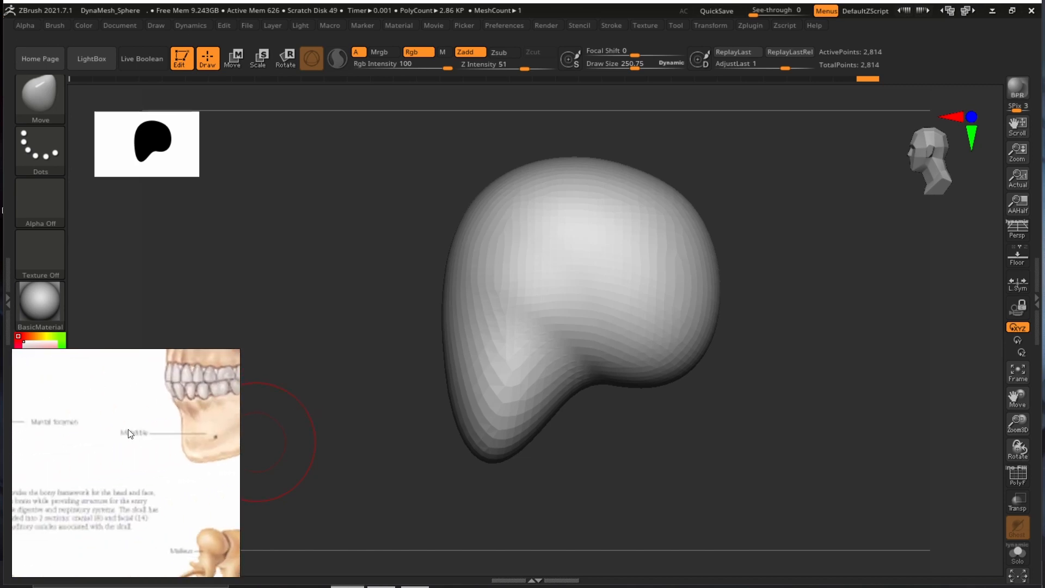
scroll(119, 446, down, 6)
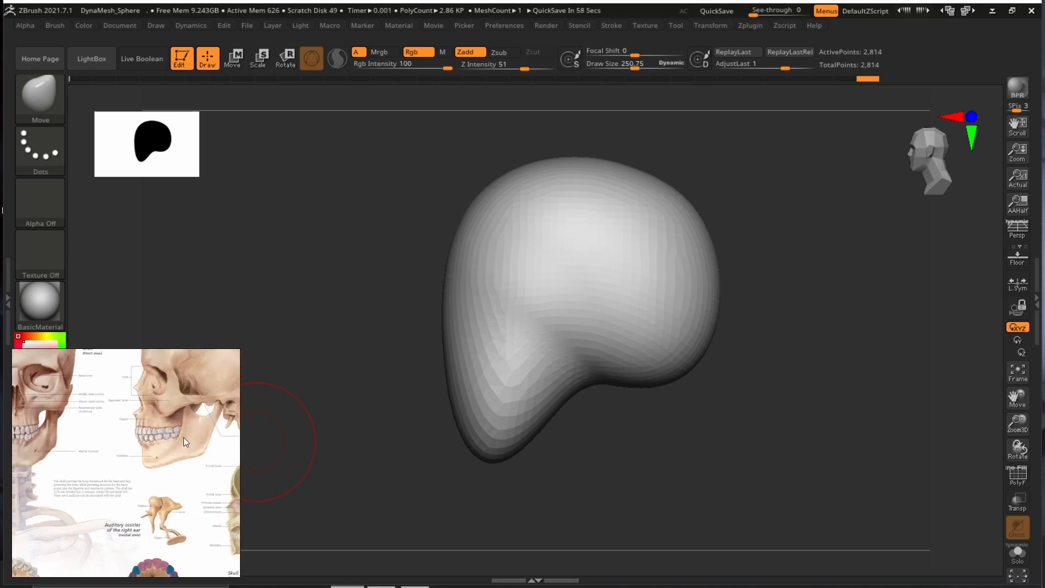
scroll(152, 475, down, 2)
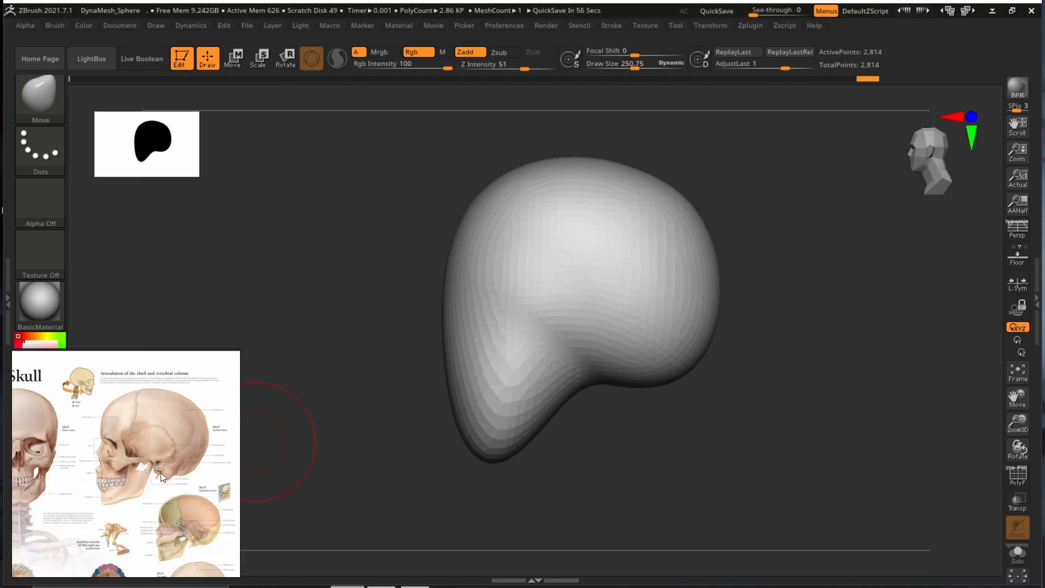
scroll(187, 461, up, 1)
scroll(165, 465, down, 3)
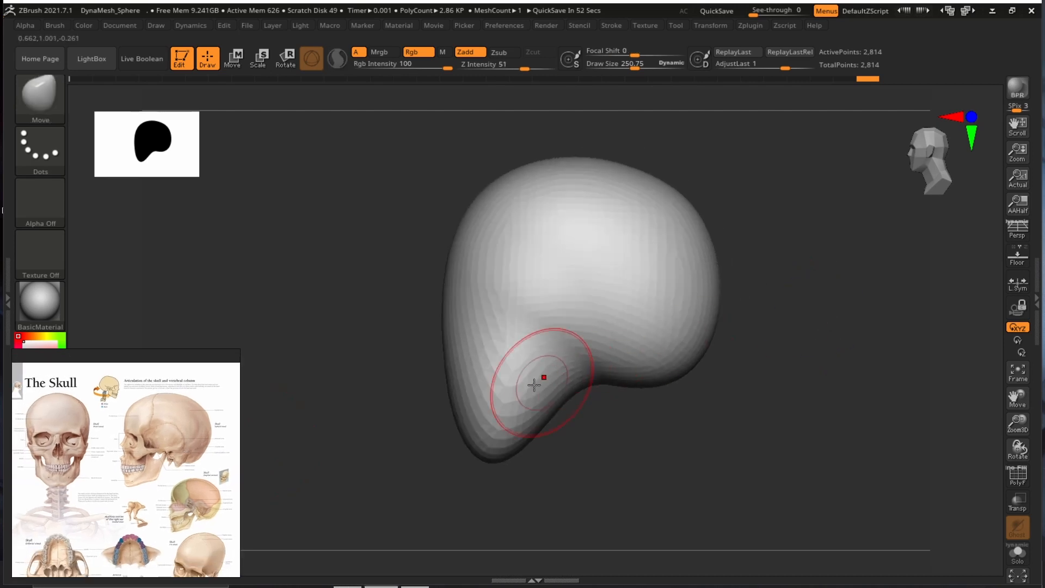
Set the Draw Size to about 289 and pull out the rear jaw angle, shaping the chin and lower jaw edge in side view.
key(s)
mouse_move(537, 400)
mouse_down()
mouse_move(560, 401)
mouse_move(584, 431)
mouse_up()
drag(500, 460, 487, 464)
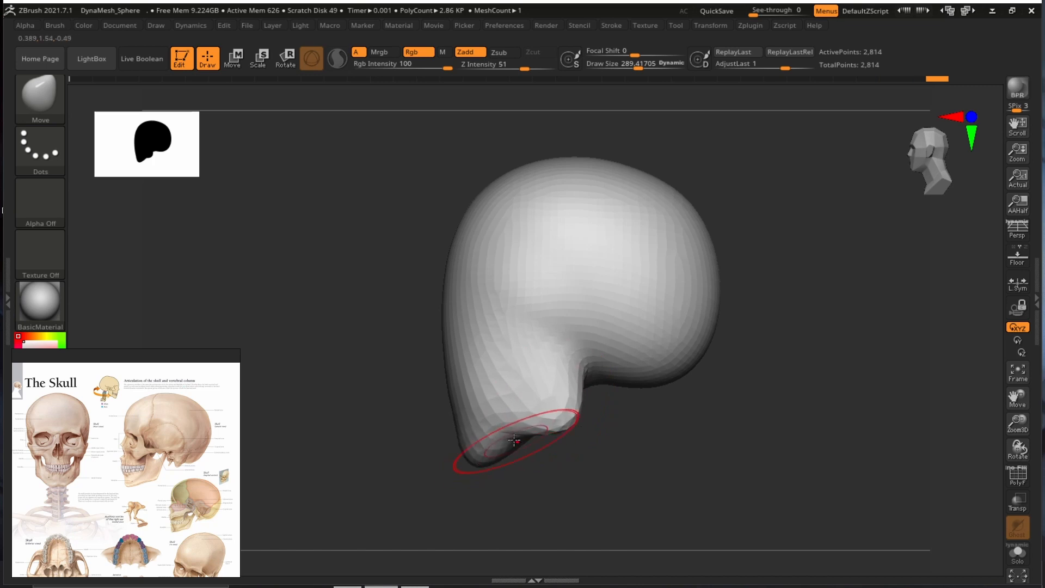
drag(538, 421, 547, 439)
alt+drag(730, 440, 735, 429)
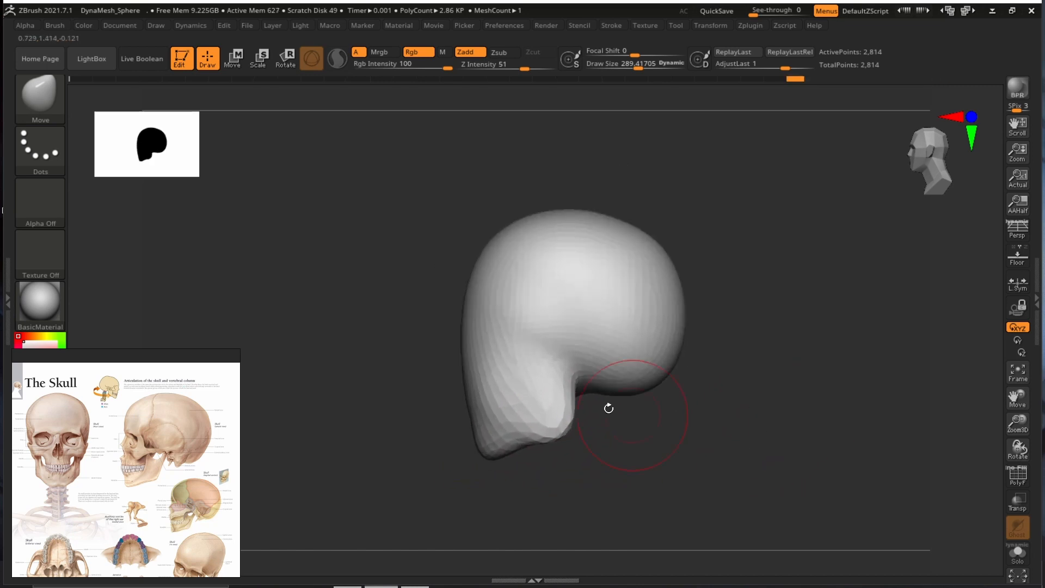
mouse_move(653, 446)
alt+mouse_down()
mouse_move(645, 449)
mouse_move(723, 413)
mouse_move(718, 402)
alt+mouse_up()
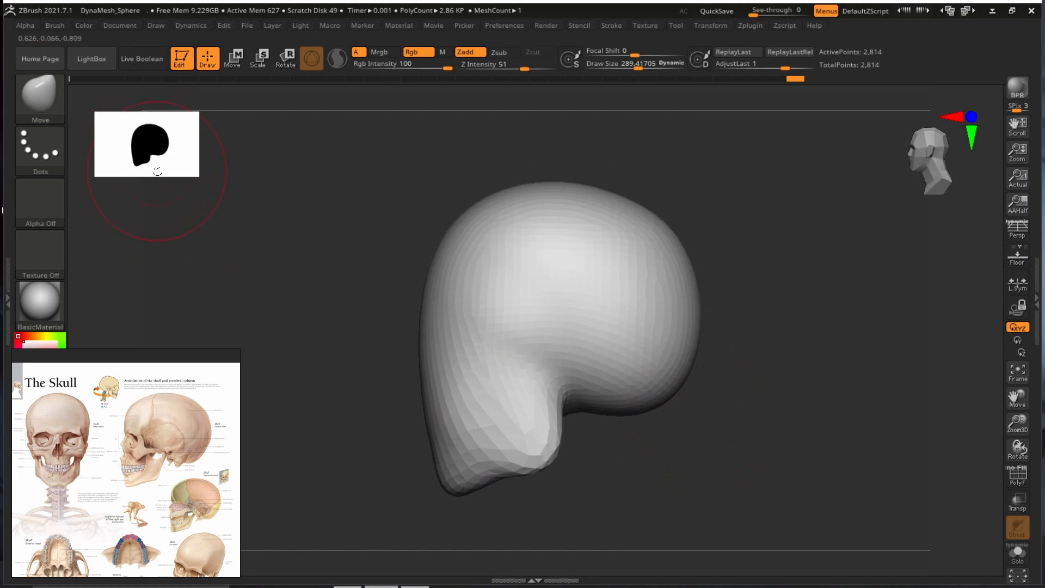
alt+drag(838, 438, 793, 329)
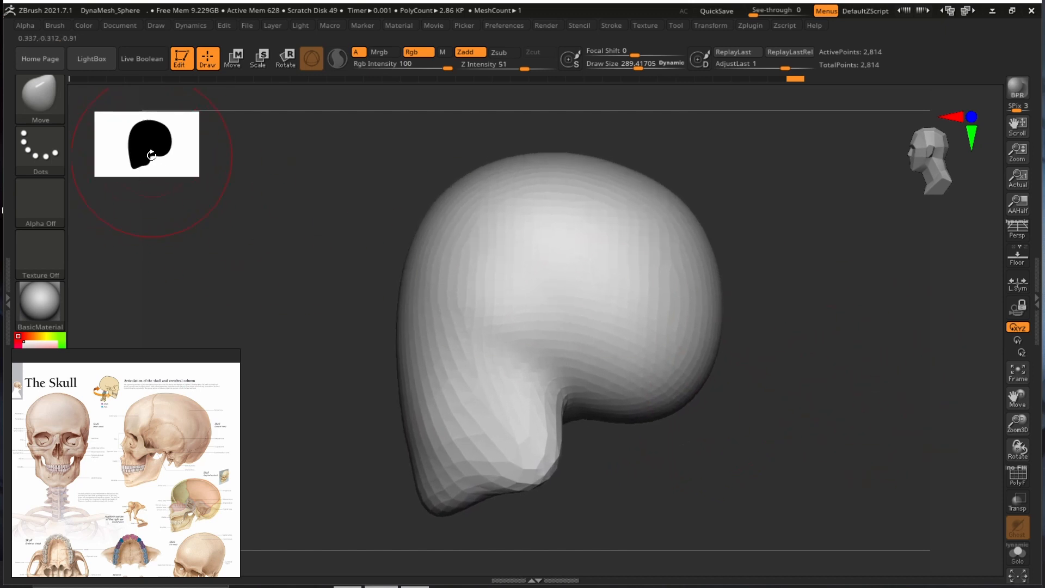
Set the Draw Size to about 314, pull the chin outward in side view, and undo the unwanted strokes at the jaw angle.
mouse_move(762, 413)
mouse_down()
mouse_move(844, 426)
mouse_move(593, 456)
mouse_up()
key(s)
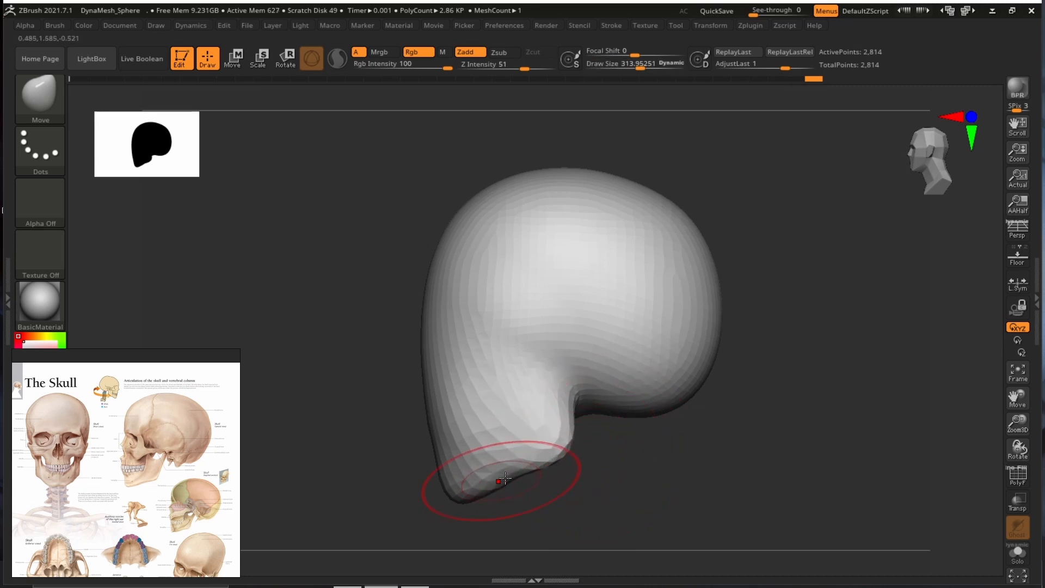
drag(505, 478, 463, 501)
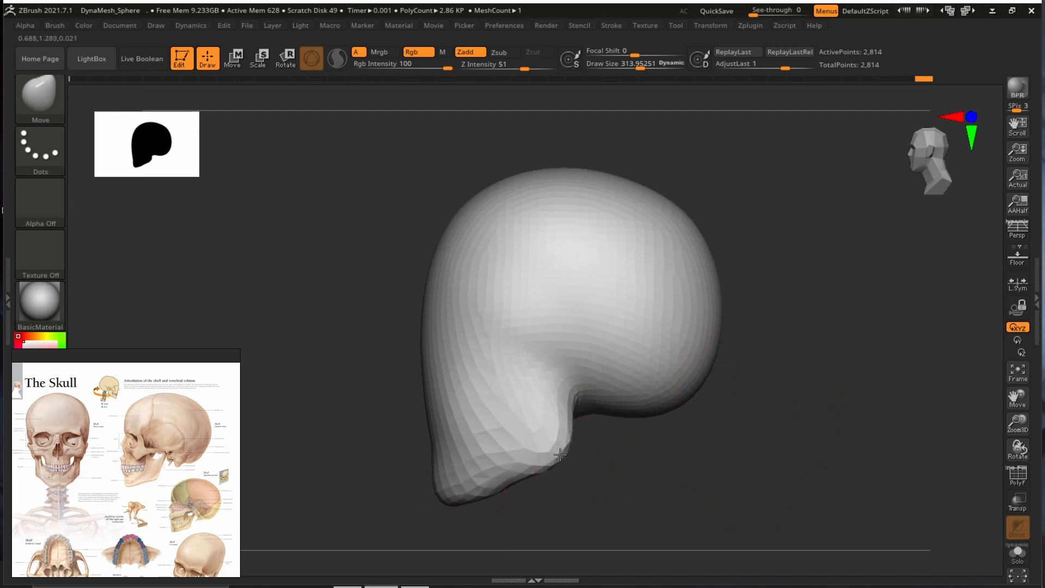
key(ctrl+z)
key(ctrl+z)
key(ctrl+z)
key(ctrl+z)
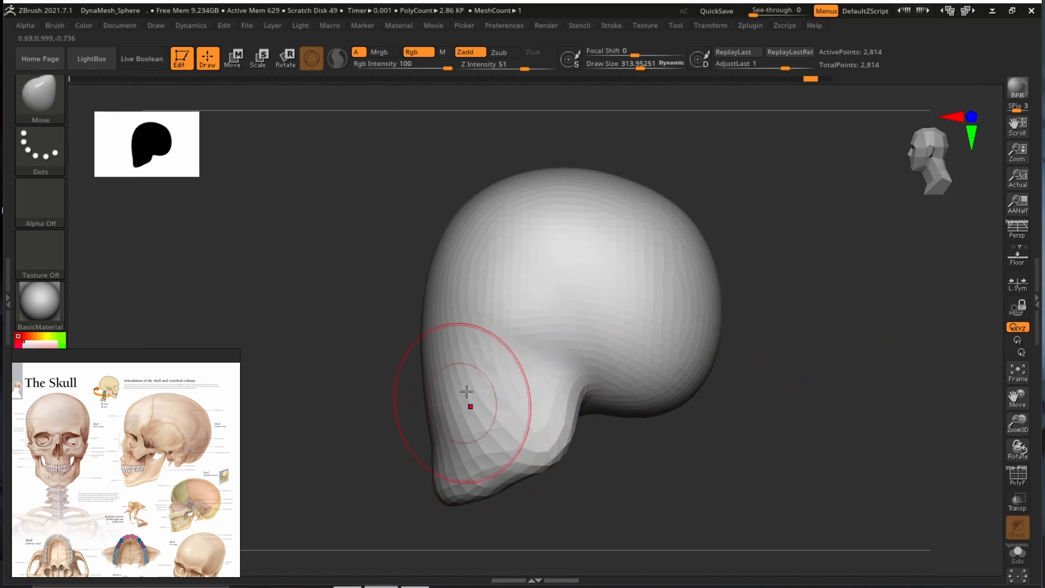
Smooth the side of the face and adjust the jaw's rear edge where it meets the cranium base.
mouse_move(494, 345)
shift+mouse_down()
mouse_move(494, 299)
mouse_move(482, 428)
shift+mouse_up()
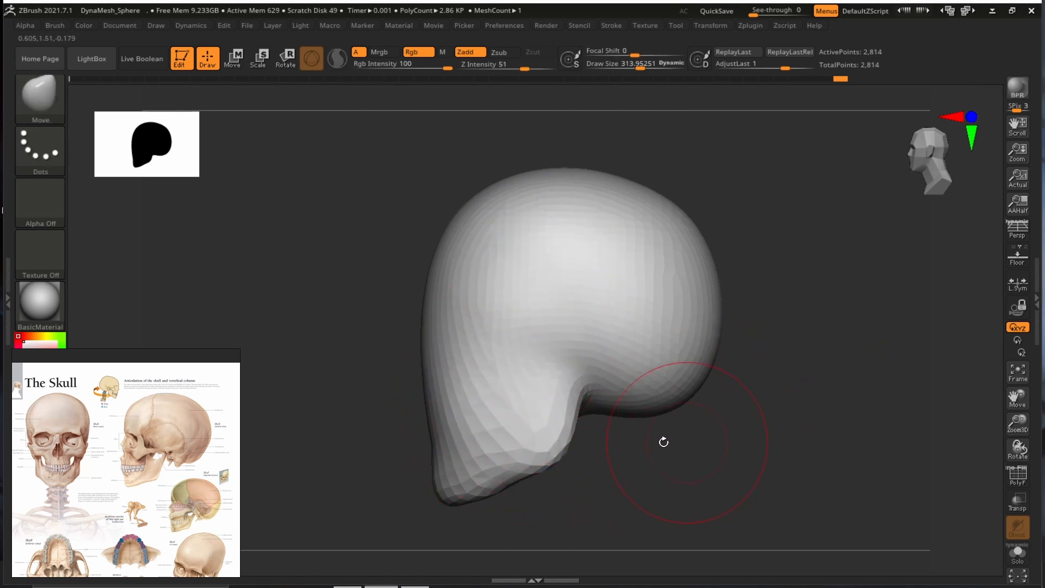
mouse_move(548, 467)
mouse_down()
mouse_move(552, 482)
mouse_move(639, 427)
mouse_move(591, 415)
mouse_up()
drag(578, 331, 587, 328)
Set the Draw Size to about 375 and reshape the hollow between the jaw sides from below.
drag(751, 416, 775, 218)
mouse_move(778, 245)
alt+mouse_down()
mouse_move(795, 343)
mouse_move(882, 333)
mouse_move(853, 253)
alt+mouse_up()
key(s)
drag(491, 349, 500, 350)
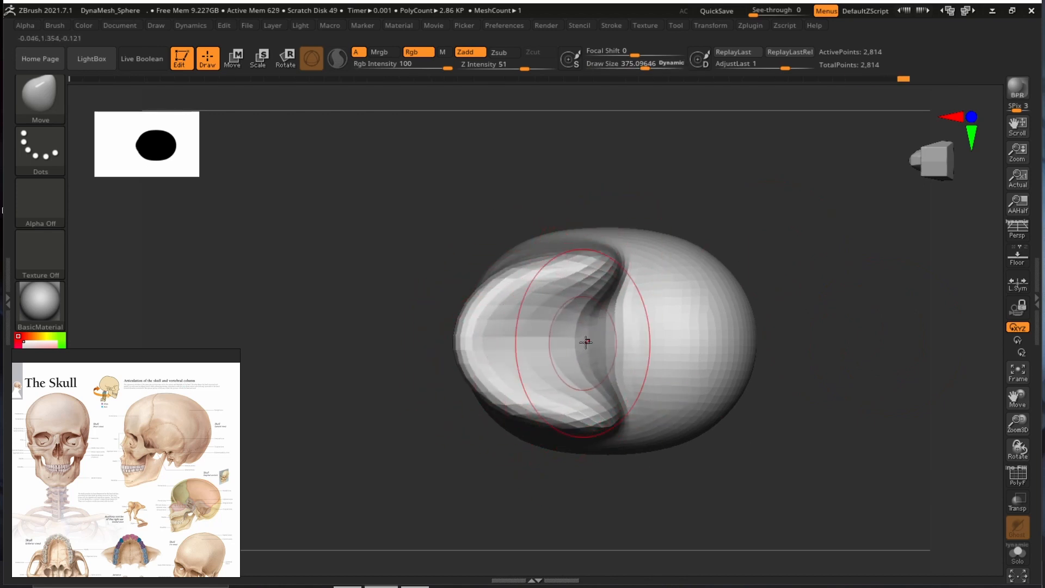
drag(692, 339, 707, 338)
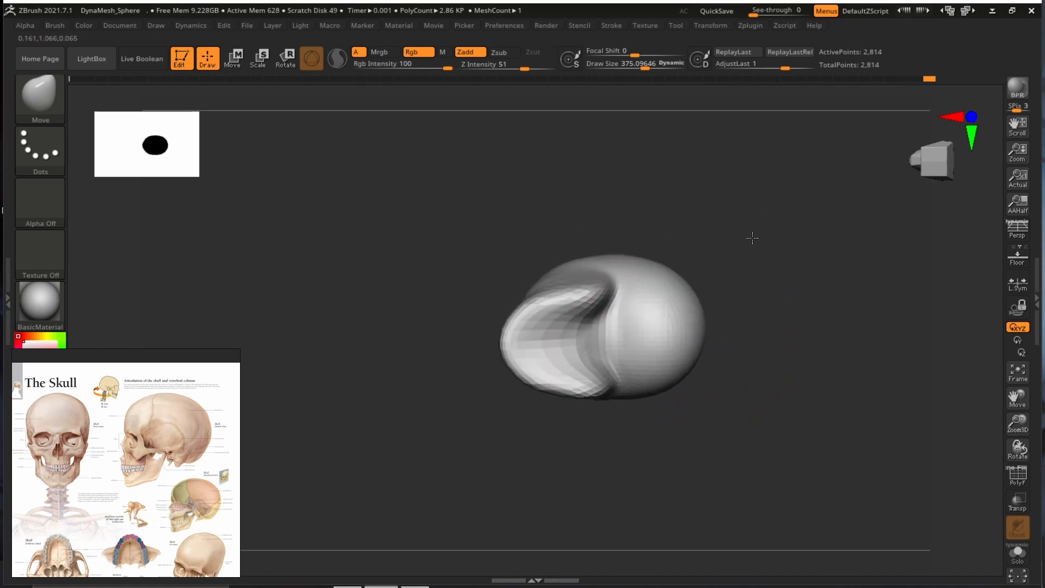
Set the Draw Size to about 524 and push the protruding chin tip slightly back in side view.
drag(751, 238, 732, 401)
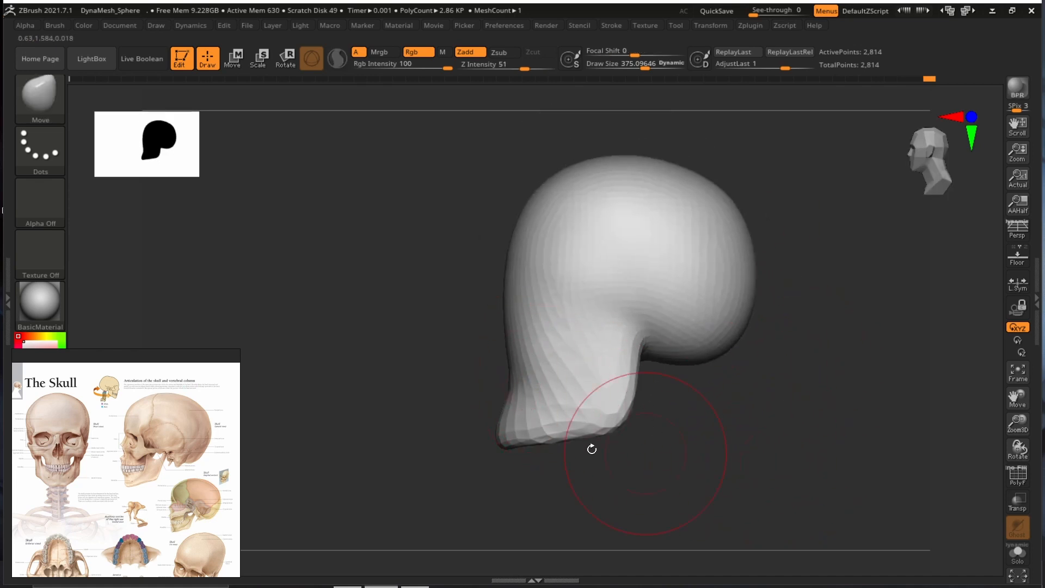
key(s)
drag(517, 435, 528, 435)
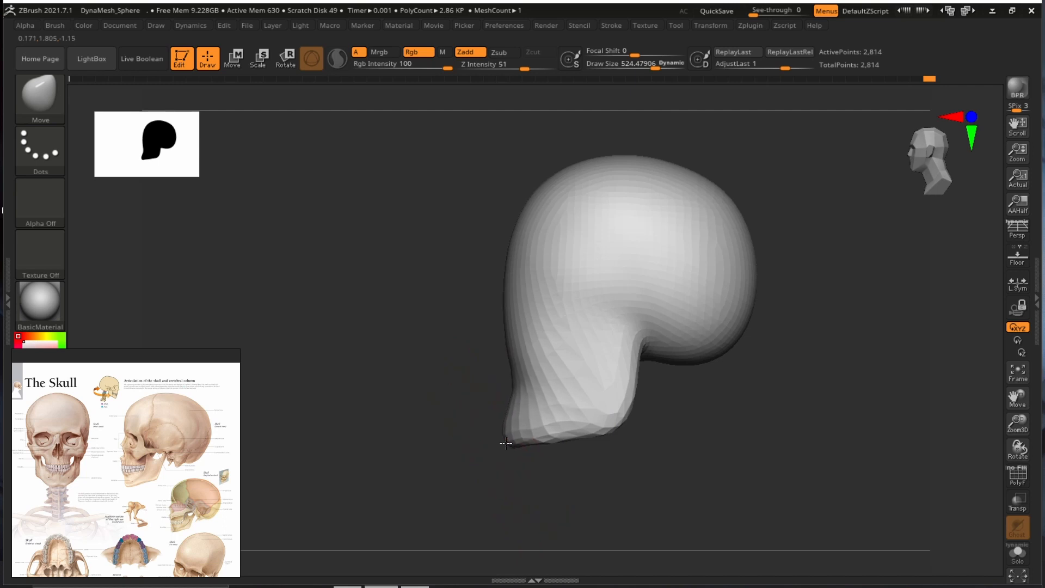
mouse_move(762, 381)
mouse_down()
mouse_move(771, 366)
mouse_move(762, 357)
mouse_move(769, 366)
mouse_up()
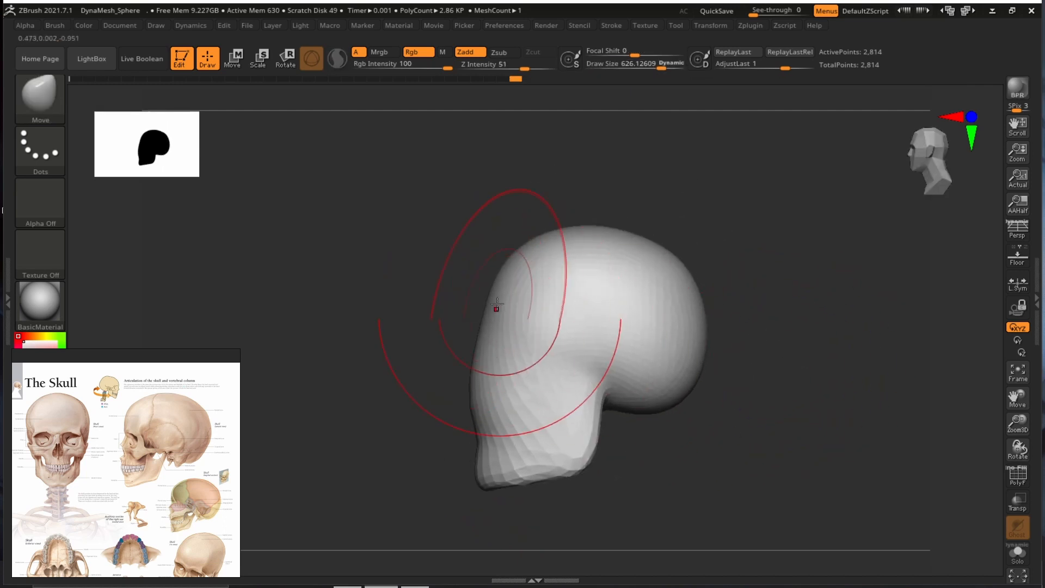
Set the Draw Size to about 626 and pull the middle of the face contour slightly forward in side view.
key(s)
drag(473, 375, 481, 375)
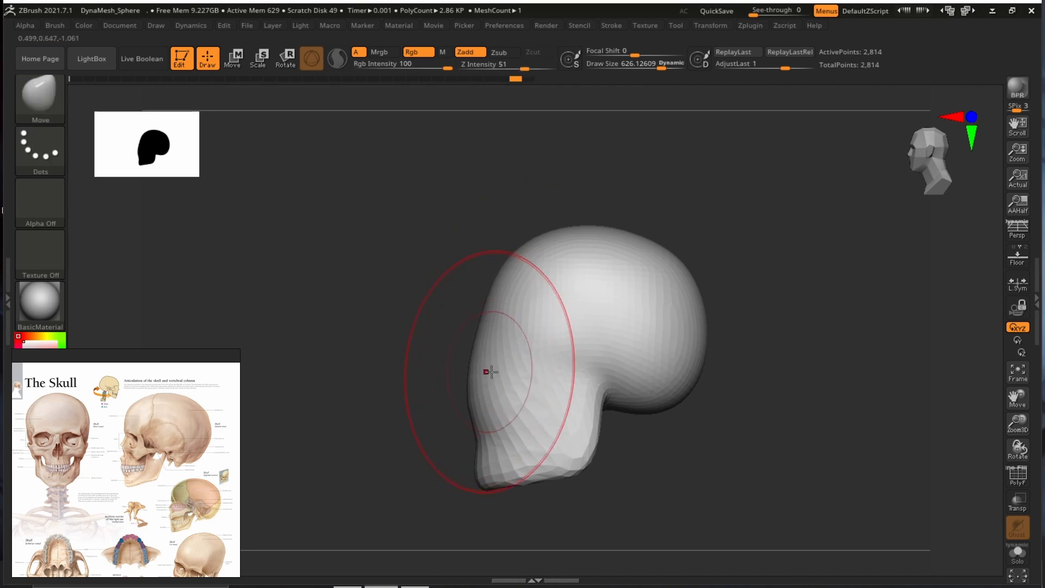
mouse_move(735, 326)
mouse_down()
mouse_move(753, 299)
mouse_move(781, 303)
mouse_move(753, 358)
mouse_move(763, 352)
mouse_up()
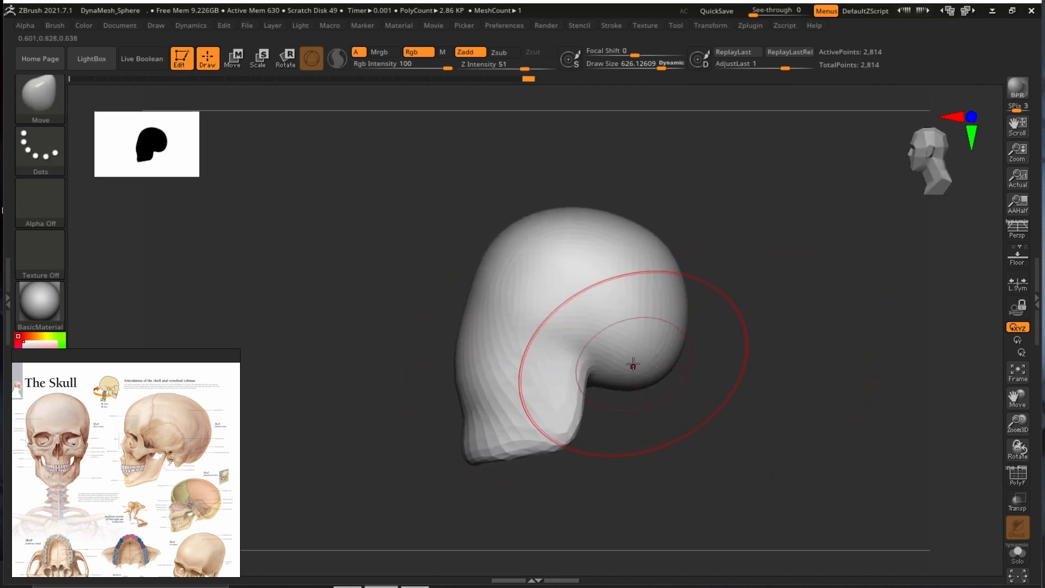
Set the Draw Size to about 750 and pull out the lower back of the cranium, undoing the unwanted strokes.
key(s)
click(656, 370)
drag(662, 362, 673, 366)
mouse_move(681, 325)
mouse_down()
mouse_move(723, 243)
mouse_move(501, 423)
mouse_move(937, 377)
mouse_move(791, 481)
mouse_up()
key(ctrl+z)
drag(672, 272, 536, 327)
mouse_move(535, 261)
mouse_down()
mouse_move(485, 147)
mouse_move(490, 133)
mouse_up()
key(ctrl+z)
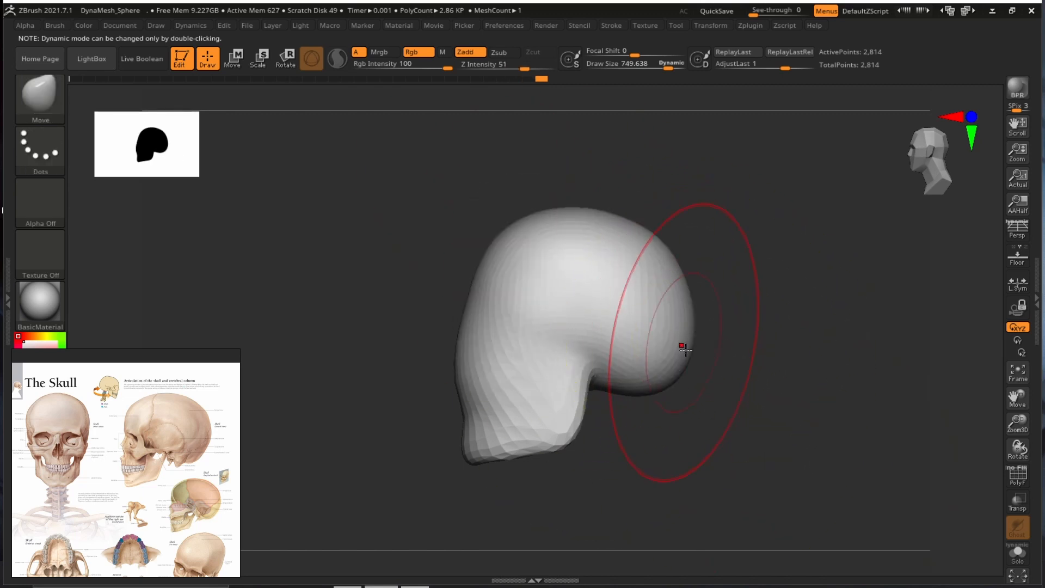
Set the Draw Size to about 546 and round out the top and back of the cranium in side view.
key(s)
click(672, 361)
drag(671, 361, 671, 366)
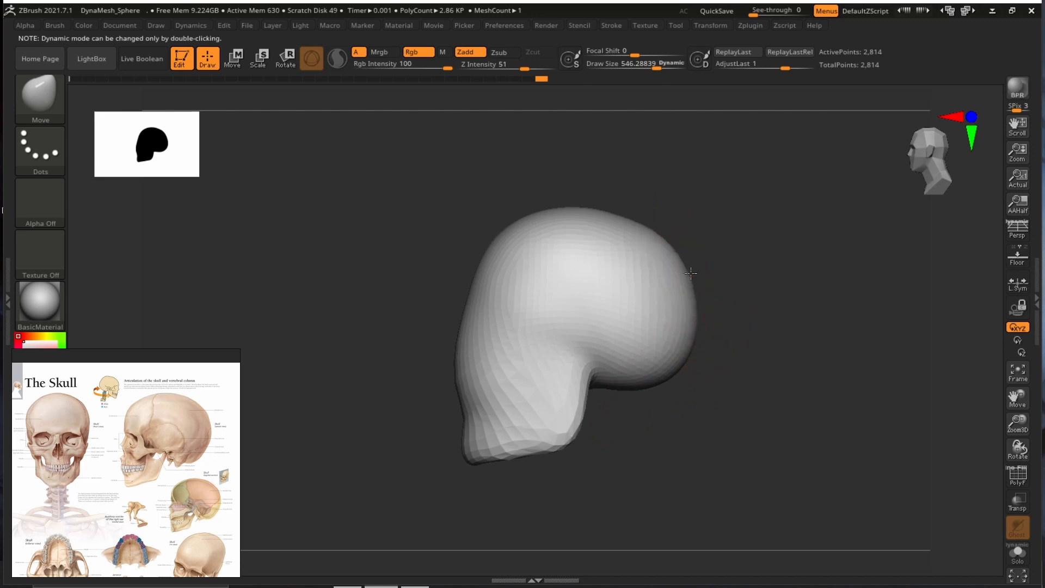
drag(622, 216, 627, 204)
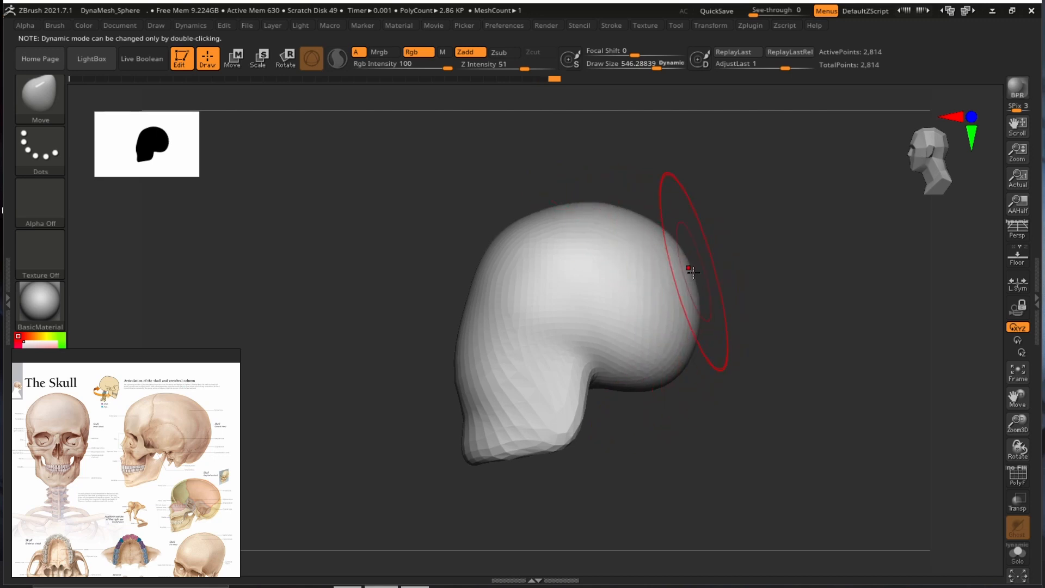
drag(690, 294, 697, 328)
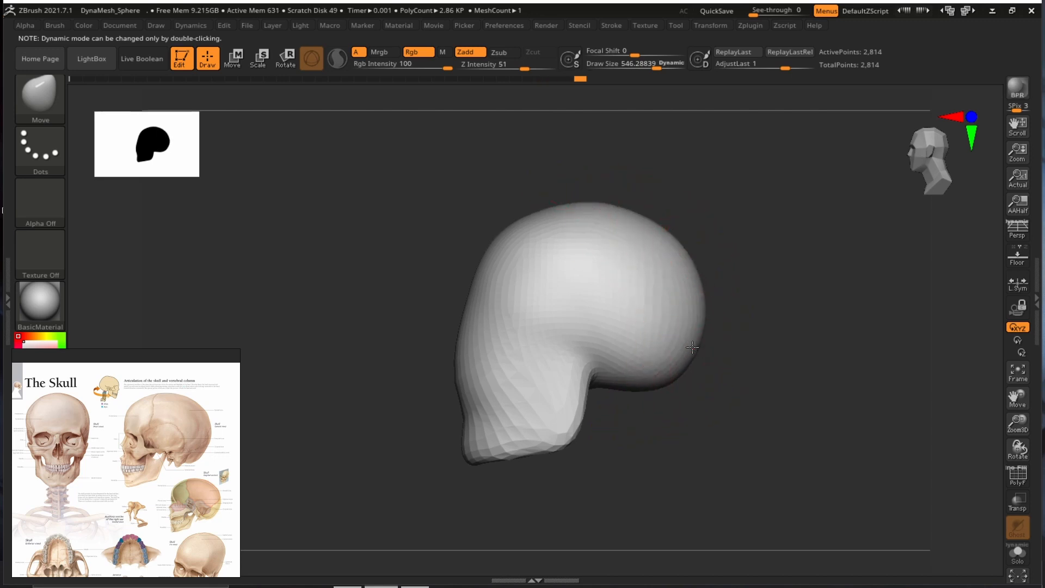
Set the Draw Size to about 614 and refine the forehead, crown and rear contours of the cranium in side view.
mouse_move(843, 328)
alt+mouse_down()
mouse_move(826, 324)
mouse_move(840, 327)
alt+mouse_up()
key(s)
drag(504, 300, 508, 300)
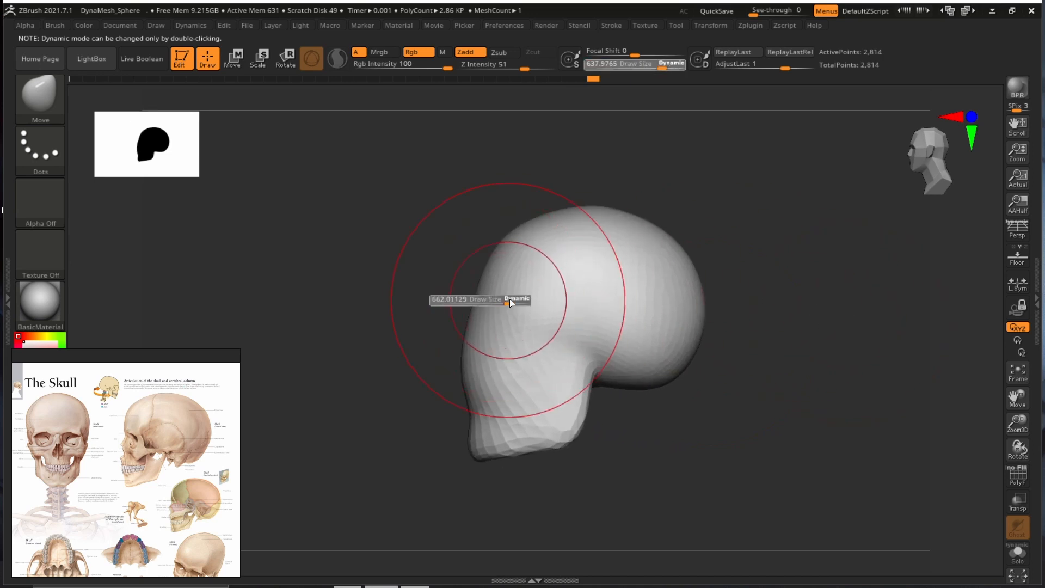
drag(494, 263, 490, 258)
drag(599, 211, 635, 223)
drag(695, 292, 702, 291)
mouse_move(829, 345)
alt+mouse_down()
mouse_move(781, 334)
mouse_move(862, 318)
mouse_move(758, 323)
alt+mouse_up()
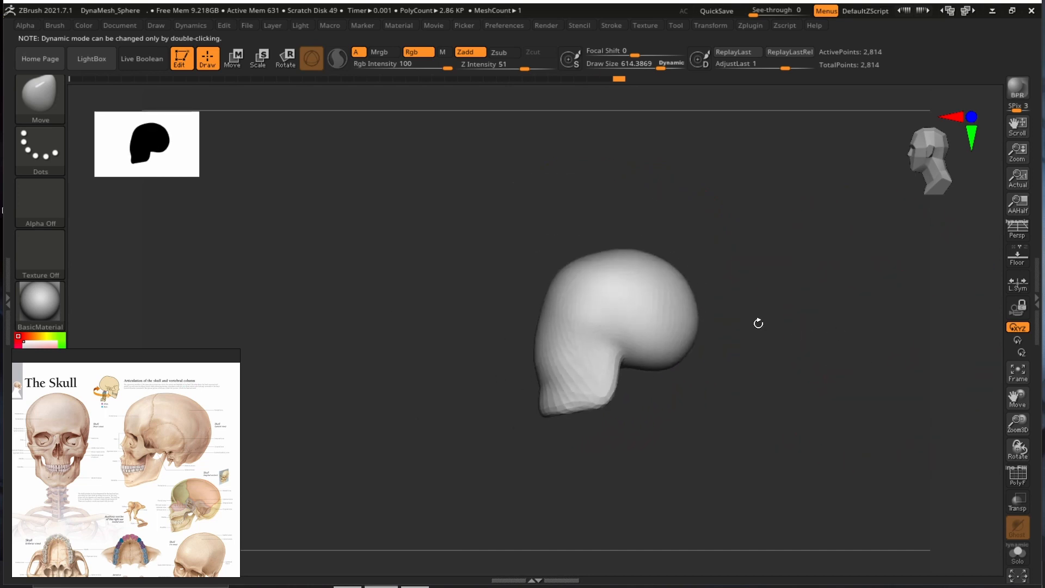
Set the Draw Size to about 591 and adjust the cranium's base behind the jaw and its rear contour.
key(s)
drag(624, 377, 621, 377)
alt+drag(724, 399, 787, 412)
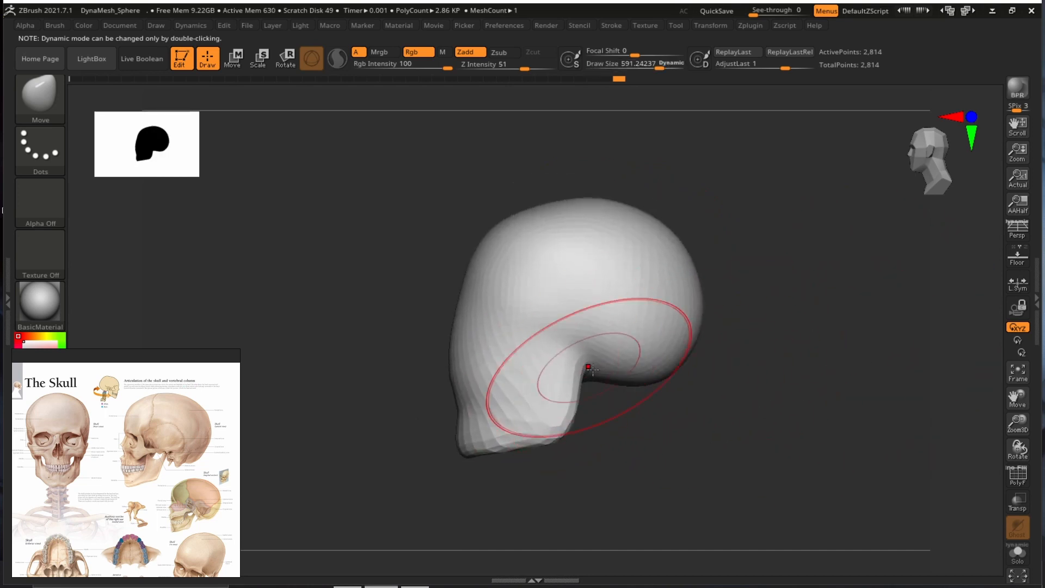
drag(591, 369, 605, 376)
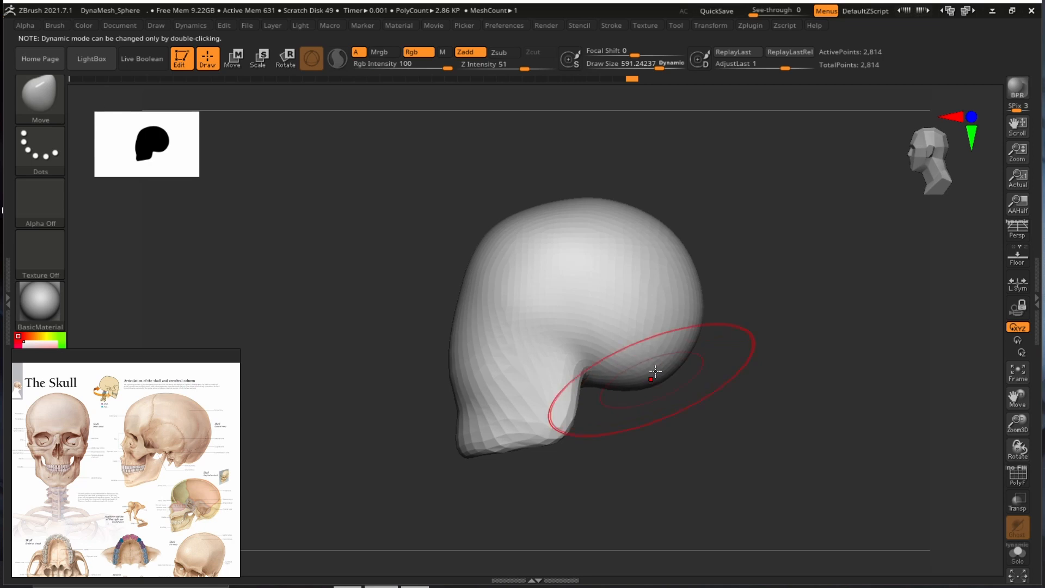
drag(688, 277, 695, 278)
Set the Draw Size to about 384 and smooth the side of the face down to the jaw.
mouse_move(824, 341)
alt+mouse_down()
mouse_move(750, 338)
mouse_move(793, 408)
alt+mouse_up()
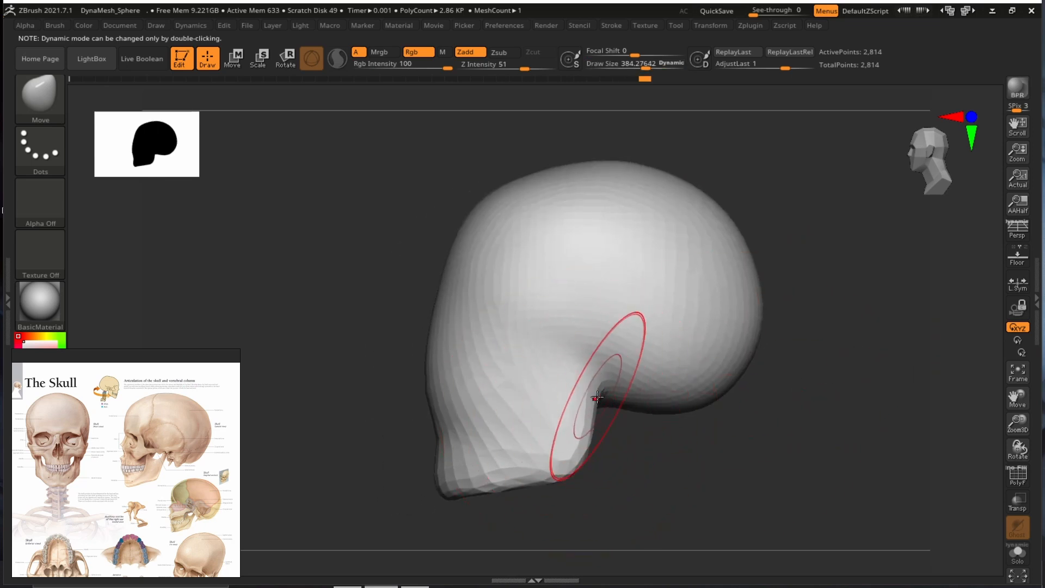
shift+drag(566, 298, 484, 409)
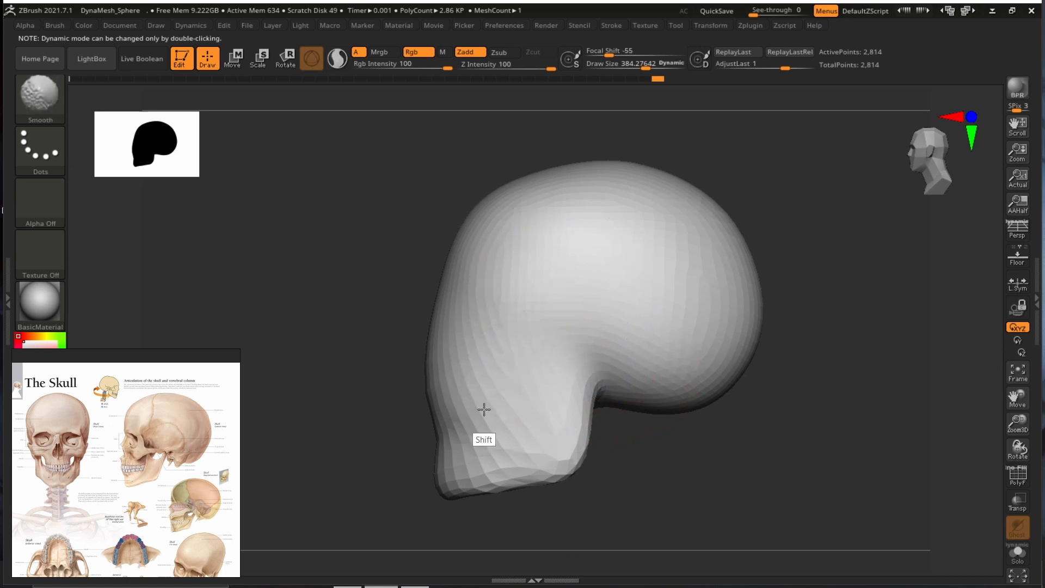
alt+drag(863, 368, 857, 337)
mouse_move(857, 337)
mouse_down()
mouse_move(749, 340)
mouse_move(848, 338)
mouse_move(793, 340)
mouse_up()
mouse_move(687, 362)
alt+mouse_down()
mouse_move(709, 345)
mouse_move(753, 355)
mouse_move(631, 354)
mouse_move(728, 363)
mouse_move(725, 294)
alt+mouse_up()
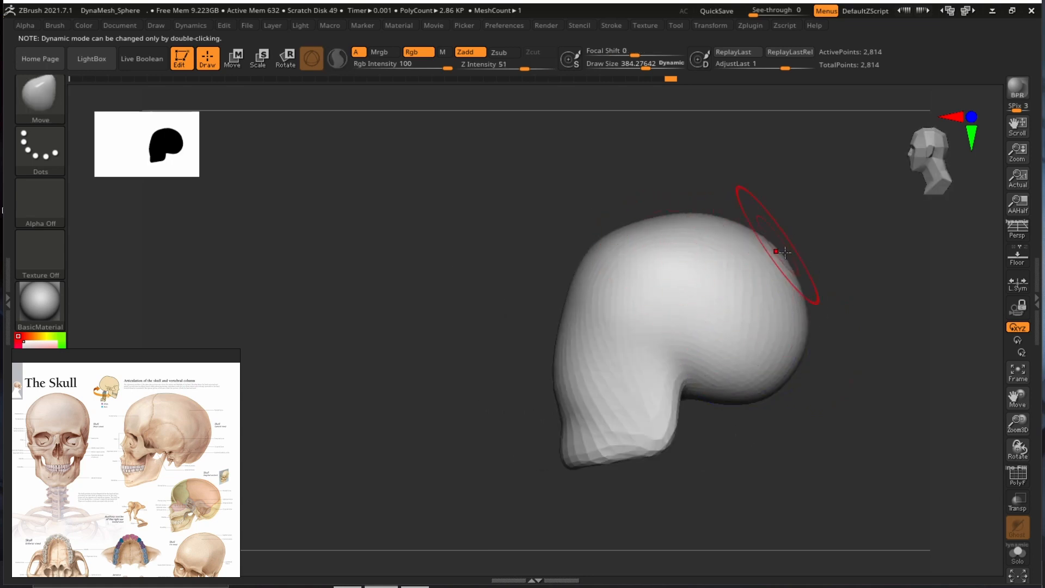
Examine the blocked-out skull's proportions from the front, the side and above.
drag(758, 390, 705, 326)
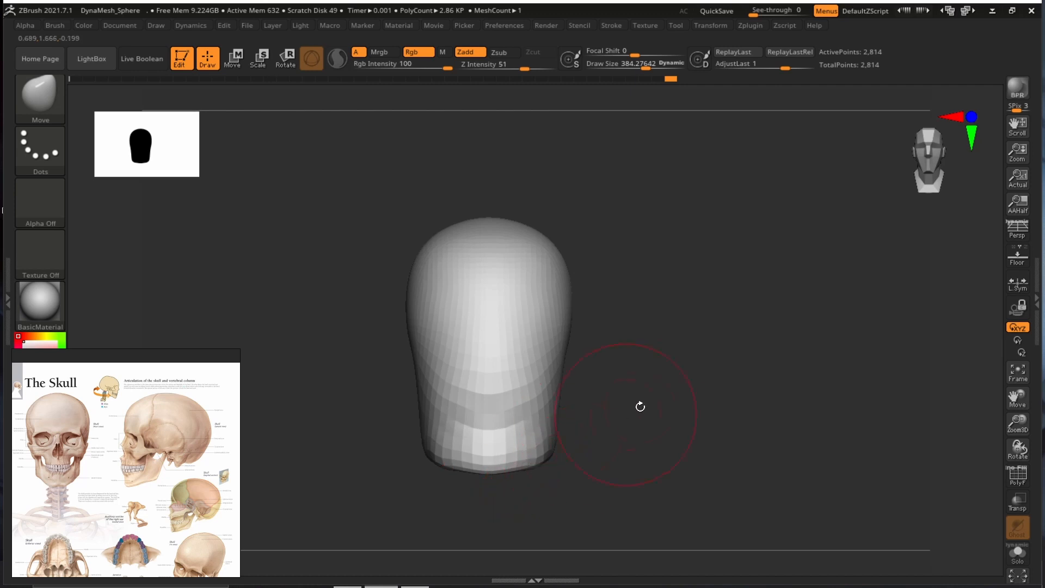
alt+drag(640, 406, 678, 341)
mouse_move(759, 366)
mouse_down()
mouse_move(707, 394)
mouse_move(729, 406)
mouse_move(818, 367)
mouse_move(764, 365)
mouse_move(795, 378)
mouse_move(789, 353)
mouse_up()
drag(762, 431, 707, 337)
drag(688, 294, 513, 380)
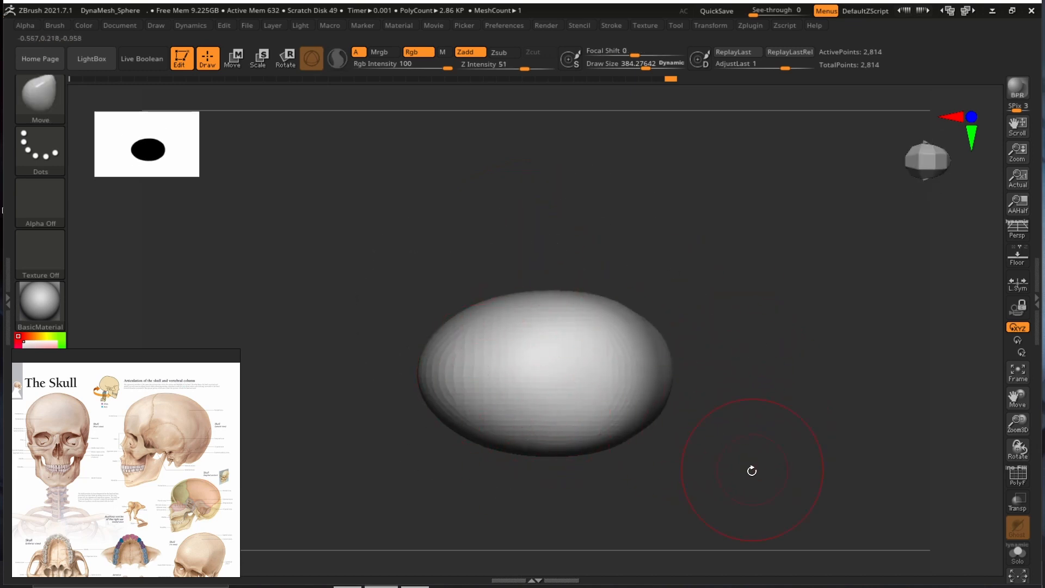
mouse_move(750, 471)
mouse_down()
mouse_move(727, 389)
mouse_move(843, 354)
mouse_move(777, 401)
mouse_move(770, 343)
mouse_up()
key(f)
In front view, lower the chin's centre at a Draw Size of about 297 and round the lower jaw corners at about 384.
key(s)
drag(735, 381, 725, 382)
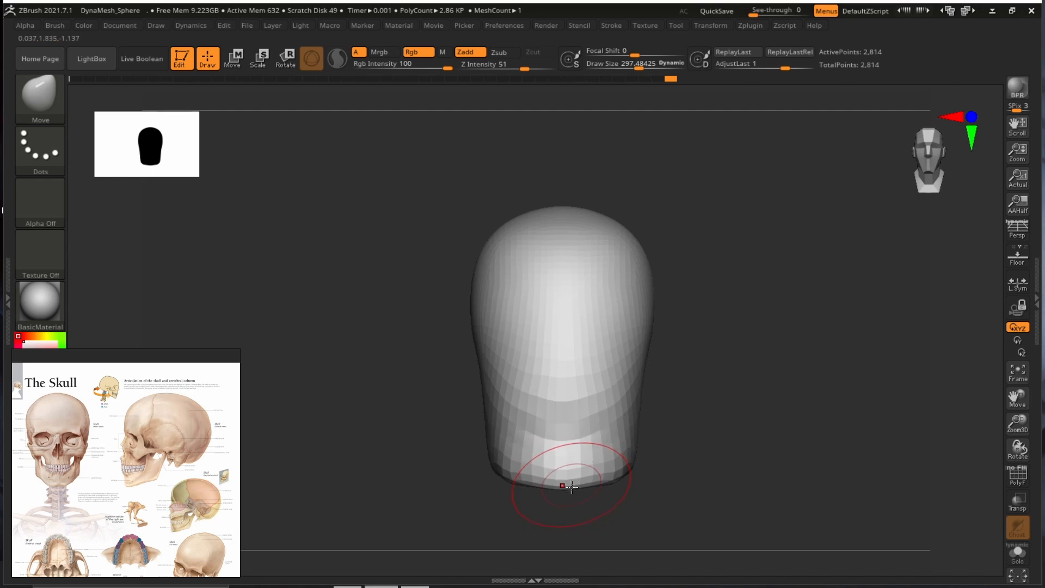
drag(562, 483, 563, 488)
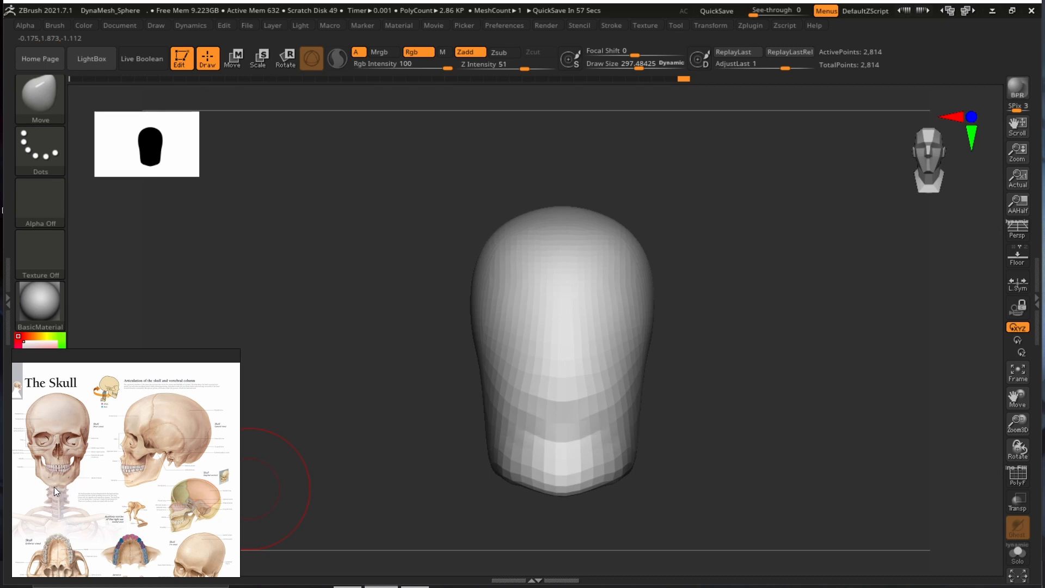
key(s)
drag(639, 471, 648, 471)
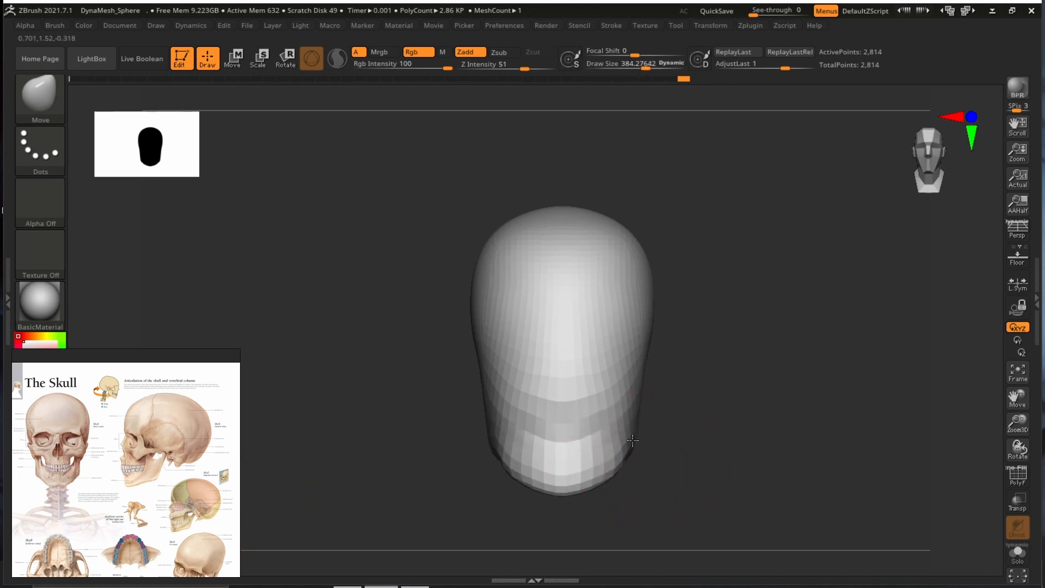
Refine the lower jaw edge, chin tip and jaw angle in side view, pushing the jaw's rear edge forward.
drag(723, 420, 650, 424)
drag(607, 453, 607, 460)
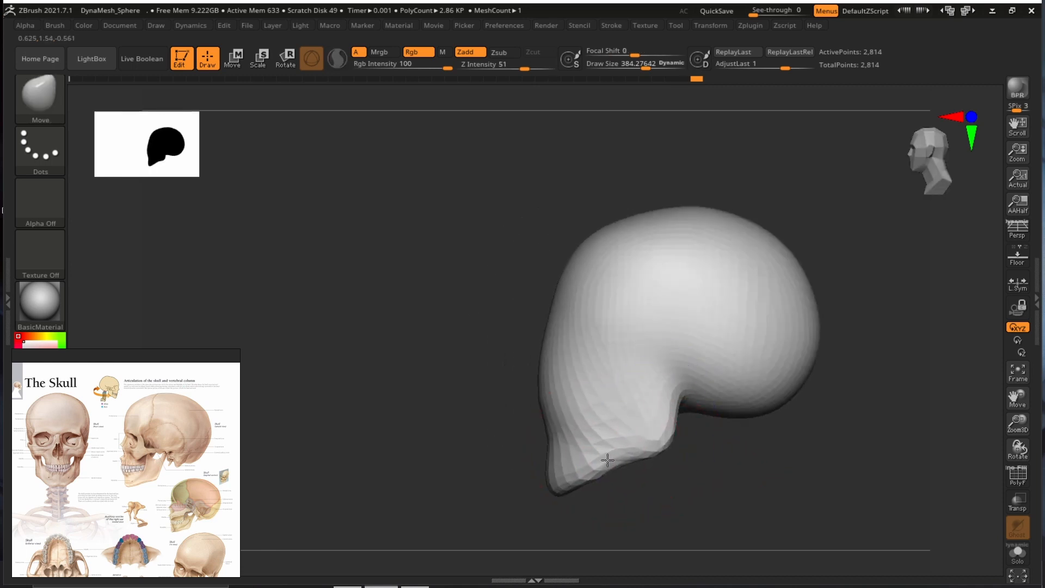
drag(555, 492, 561, 484)
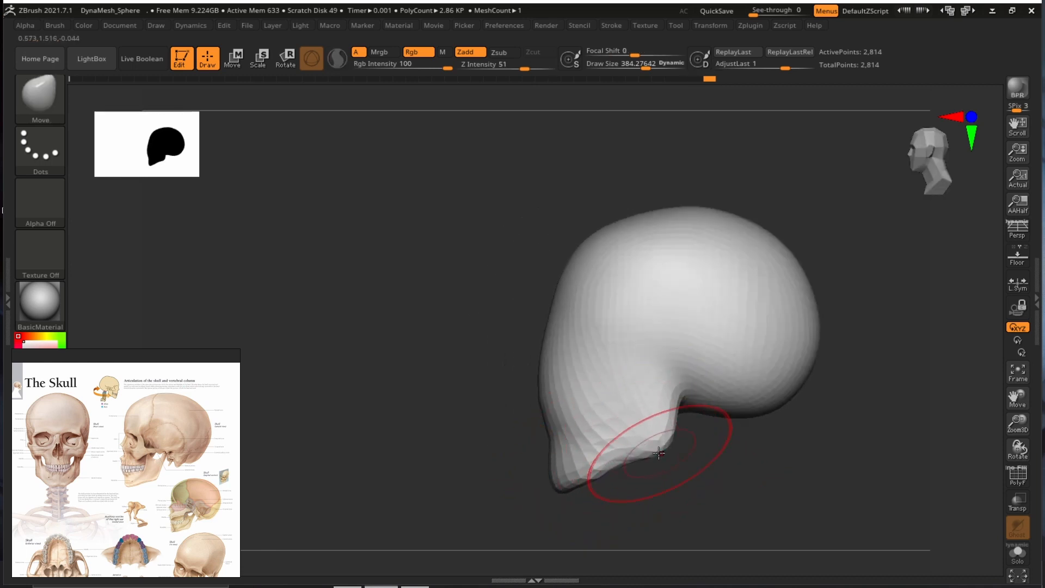
drag(662, 452, 659, 447)
drag(676, 393, 661, 398)
shift+drag(748, 459, 825, 489)
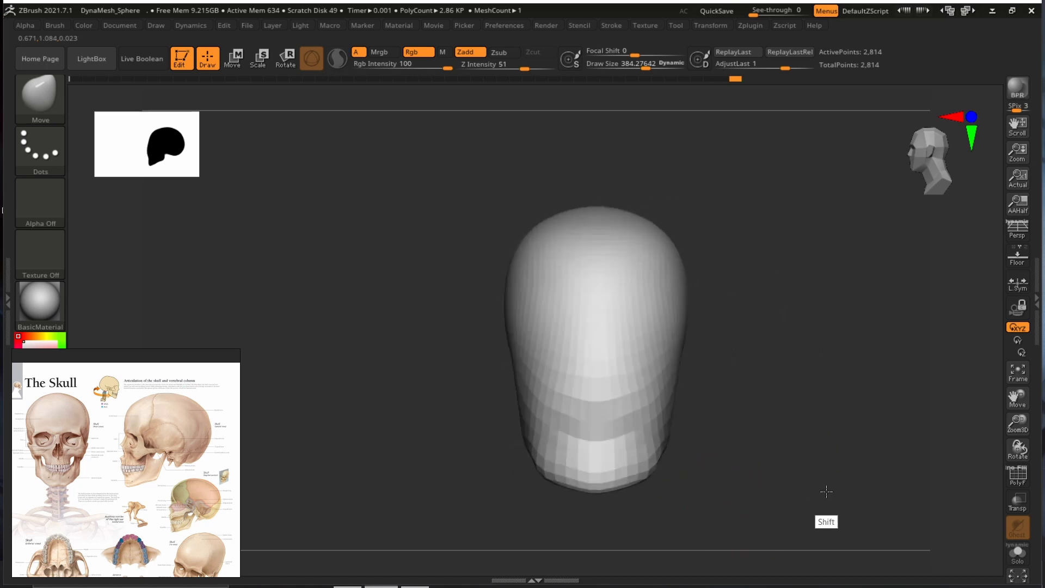
Set the Draw Size to about 281 and taper the lower jaw symmetrically toward the chin in front view.
key(s)
mouse_move(680, 438)
mouse_down()
mouse_move(632, 477)
mouse_move(636, 469)
mouse_up()
key(s)
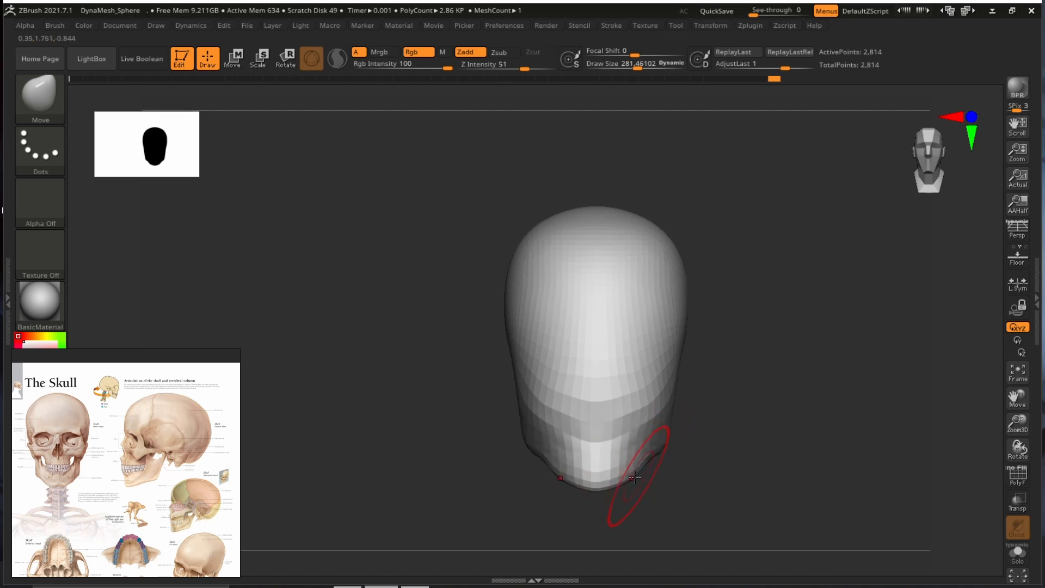
drag(653, 453, 658, 450)
mouse_move(784, 445)
alt+mouse_down()
mouse_move(678, 385)
mouse_move(811, 364)
mouse_move(777, 370)
alt+mouse_up()
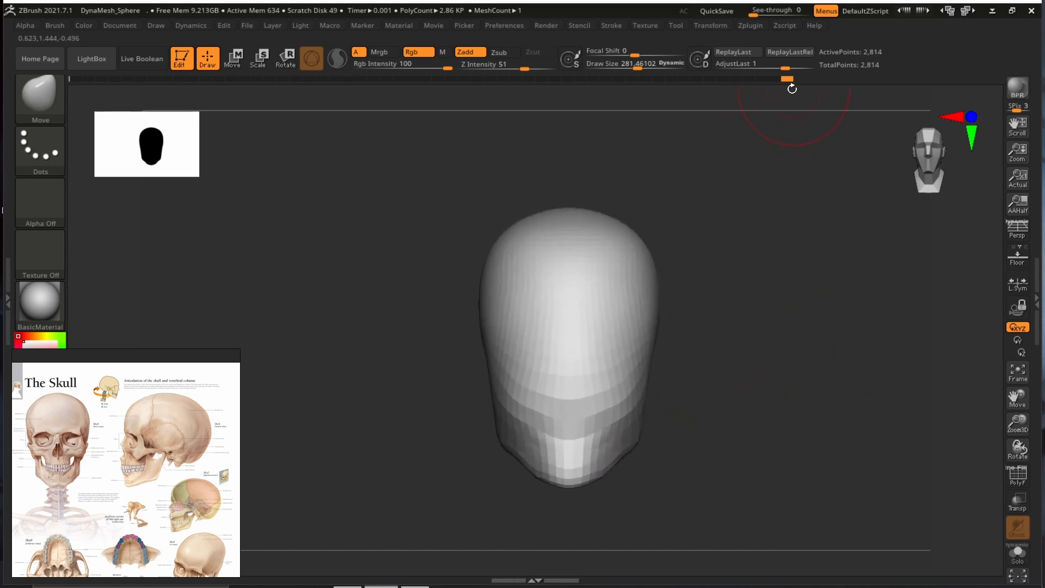
Set the Draw Size to about 266 and push the temples symmetrically inward on both sides of the cranium.
mouse_move(788, 79)
mouse_down()
mouse_move(707, 95)
mouse_move(772, 88)
mouse_up()
mouse_move(735, 343)
alt+mouse_down()
mouse_move(736, 322)
mouse_move(720, 341)
mouse_move(758, 338)
alt+mouse_up()
key(s)
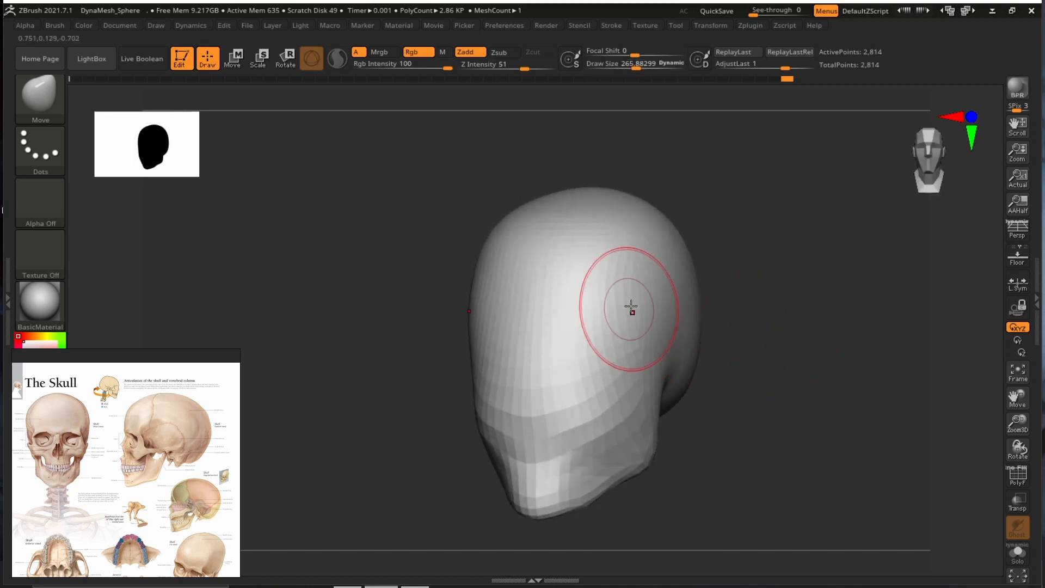
mouse_move(707, 299)
mouse_down()
mouse_move(790, 299)
mouse_move(790, 321)
mouse_up()
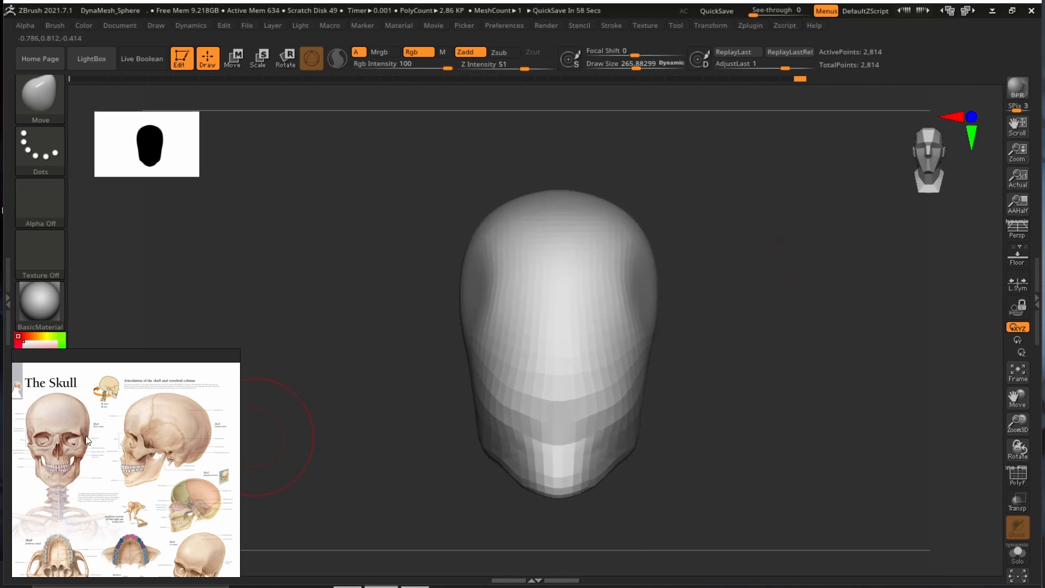
drag(783, 332, 843, 316)
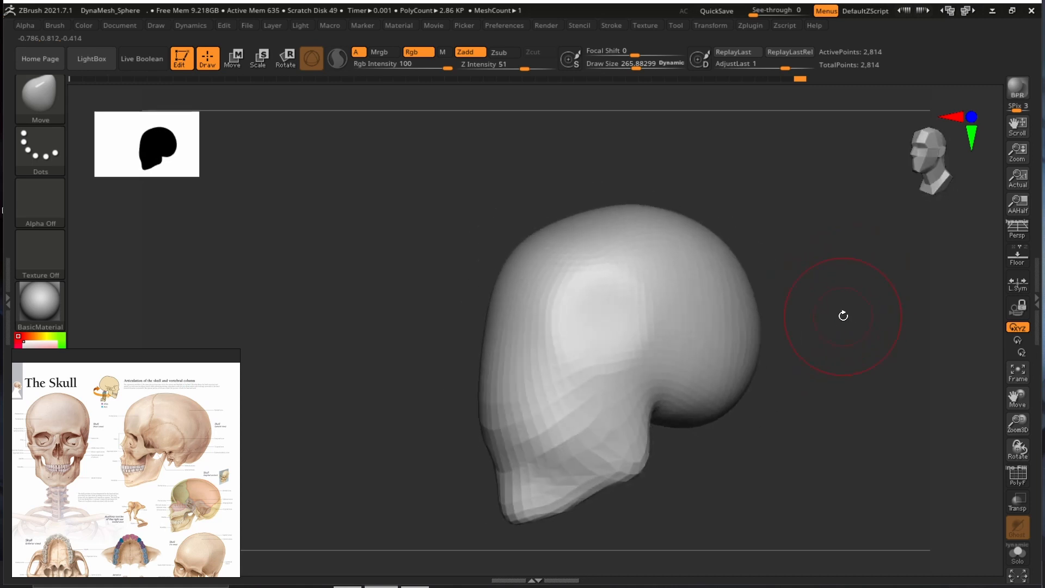
Switch to the DamStandard brush and examine the cranium, temples and jaw from front, side and three-quarter views.
key(b)
key(d)
key(s)
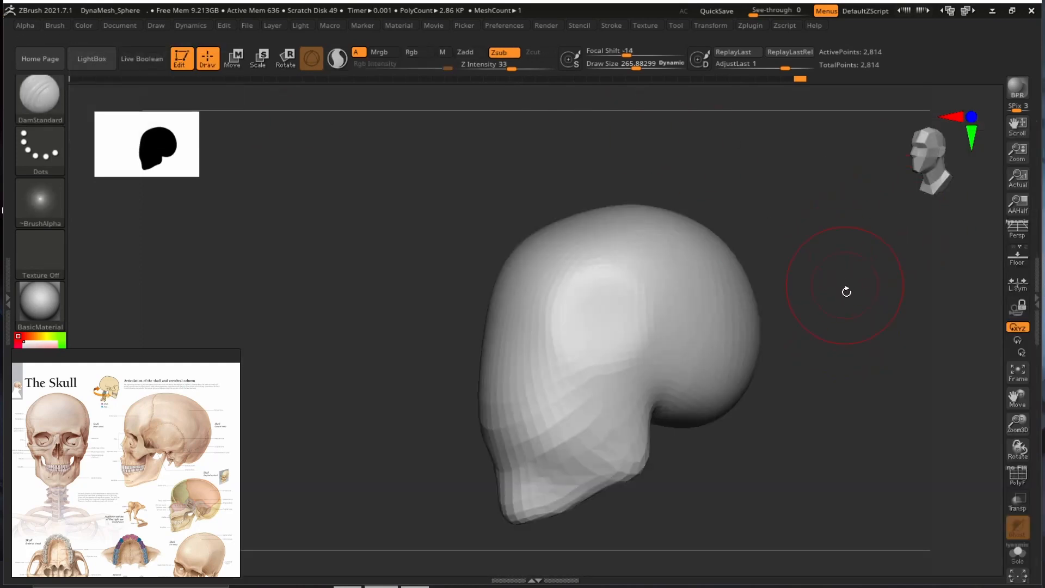
shift+drag(847, 292, 881, 269)
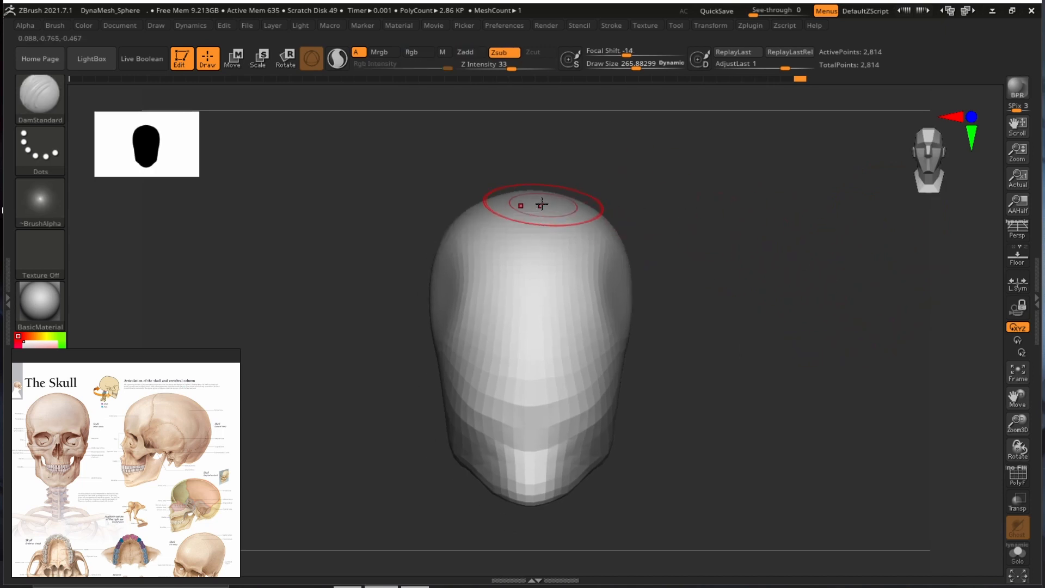
drag(766, 333, 667, 340)
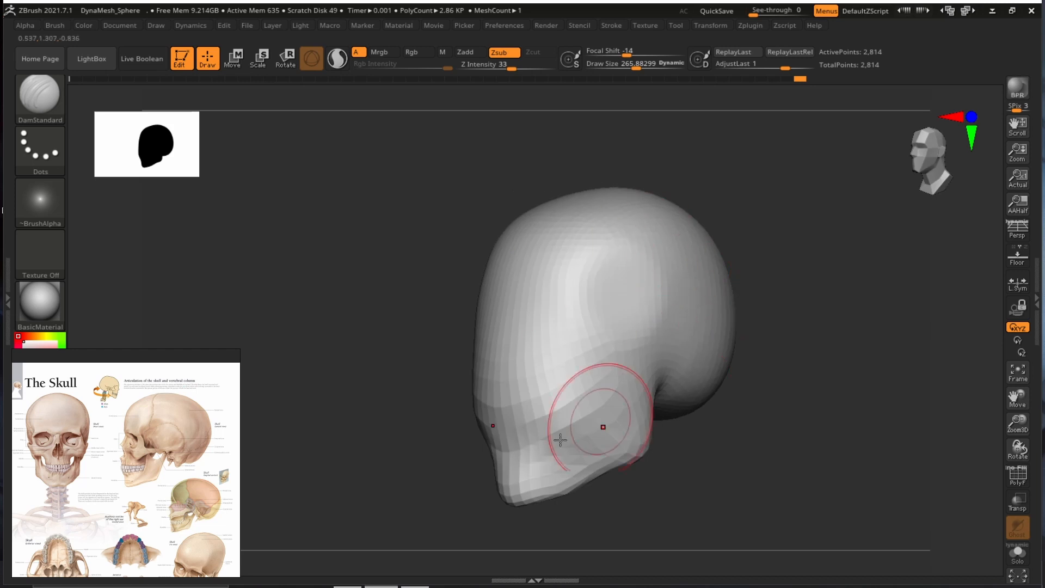
drag(821, 348, 886, 430)
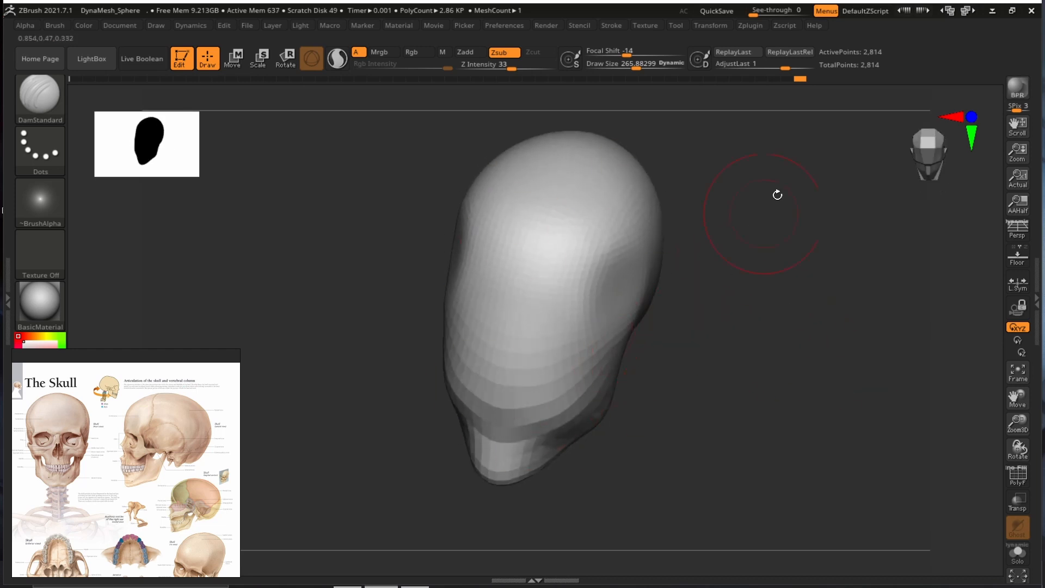
drag(776, 193, 771, 222)
mouse_move(798, 78)
mouse_down()
mouse_move(489, 97)
mouse_move(70, 98)
mouse_move(807, 110)
mouse_up()
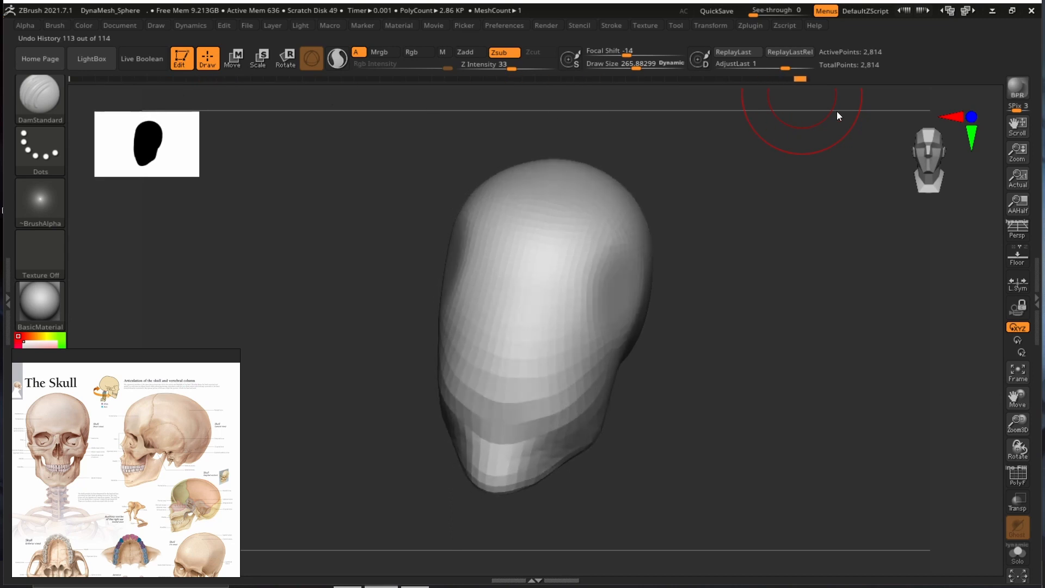
drag(763, 329, 800, 317)
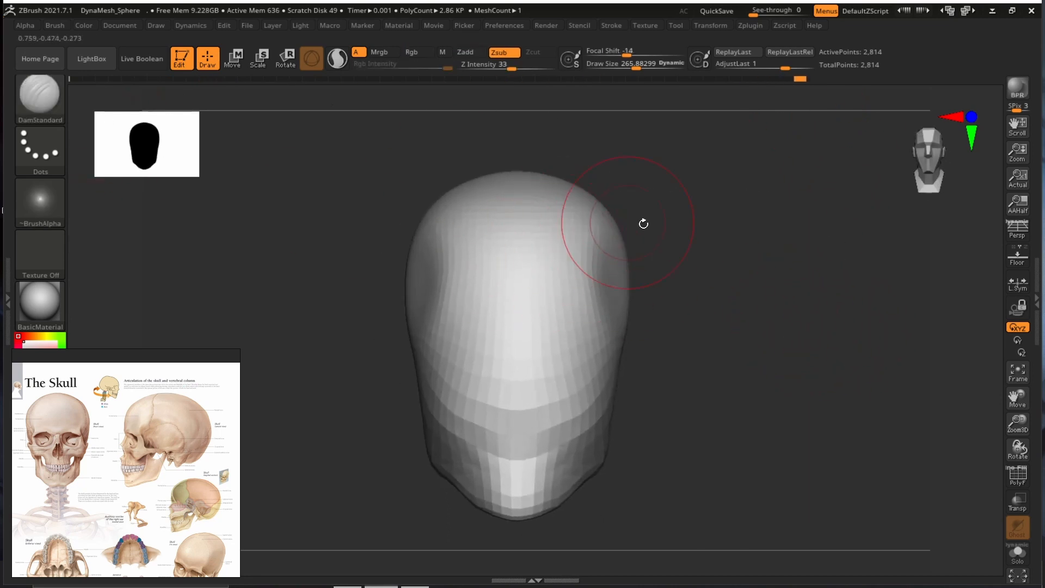
mouse_move(644, 222)
mouse_down()
mouse_move(623, 215)
mouse_move(680, 289)
mouse_move(762, 342)
mouse_move(590, 287)
mouse_move(611, 205)
mouse_move(636, 205)
mouse_move(565, 250)
mouse_move(629, 354)
mouse_up()
mouse_move(800, 354)
mouse_down()
mouse_move(837, 349)
mouse_move(772, 322)
mouse_move(821, 334)
mouse_move(840, 327)
mouse_move(858, 361)
mouse_move(870, 321)
mouse_move(800, 312)
mouse_up()
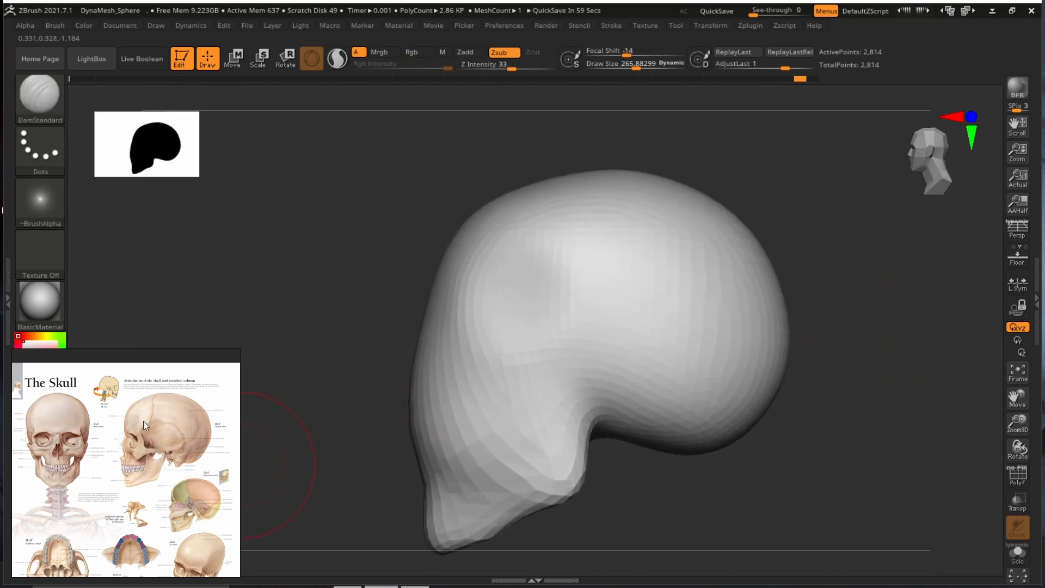
Set the Draw Size to about 229 and carve the arched upper temporal line along the side of the cranium.
key(s)
drag(559, 308, 556, 308)
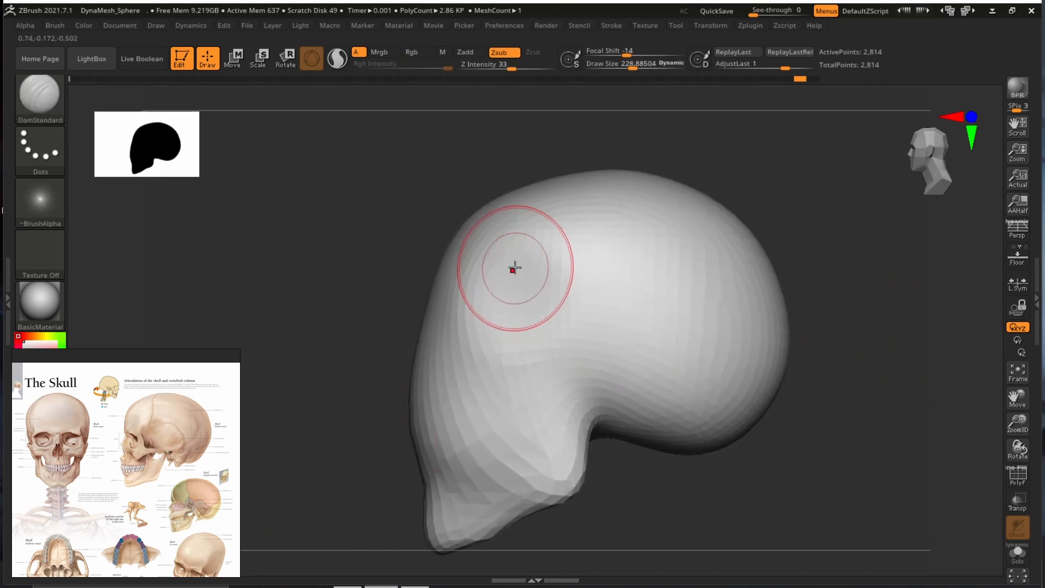
mouse_move(508, 272)
mouse_down()
mouse_move(550, 243)
mouse_move(525, 263)
mouse_up()
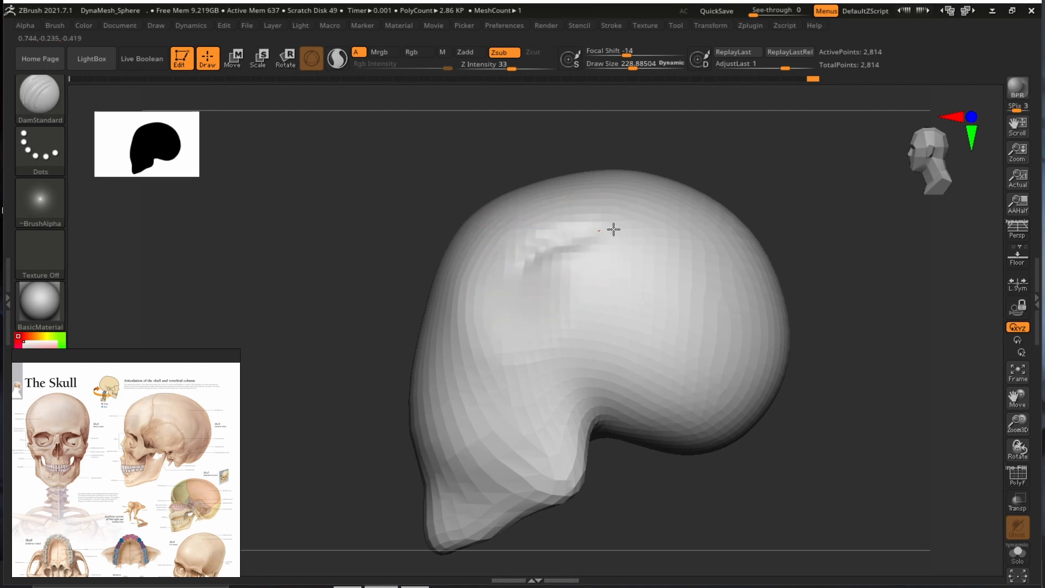
drag(613, 229, 734, 319)
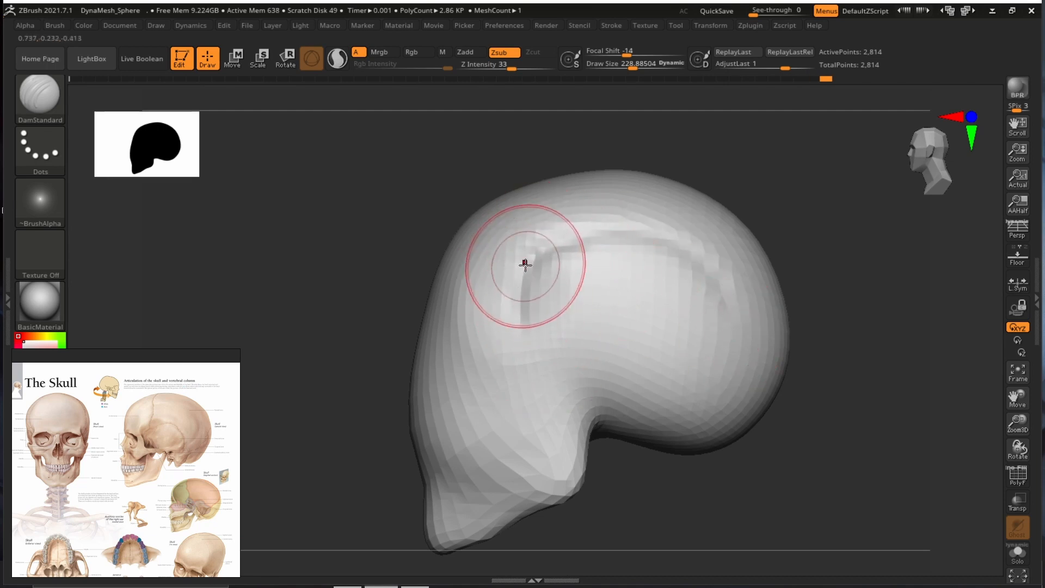
Carve and deepen the front edge of the temporal line, curving it from the forehead side down toward the jaw.
mouse_move(524, 261)
mouse_down()
mouse_move(527, 321)
mouse_move(566, 340)
mouse_up()
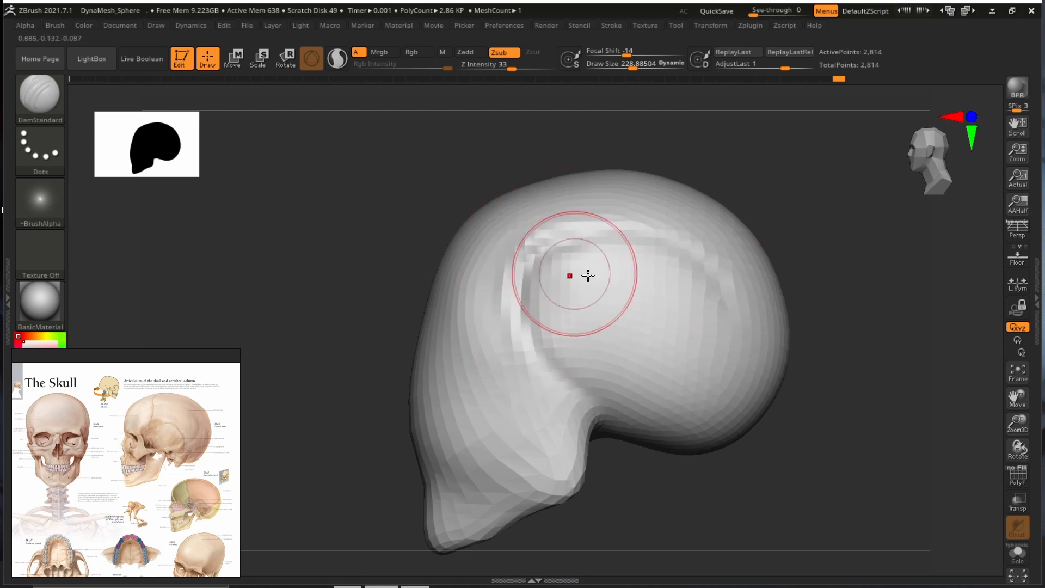
drag(832, 297, 857, 326)
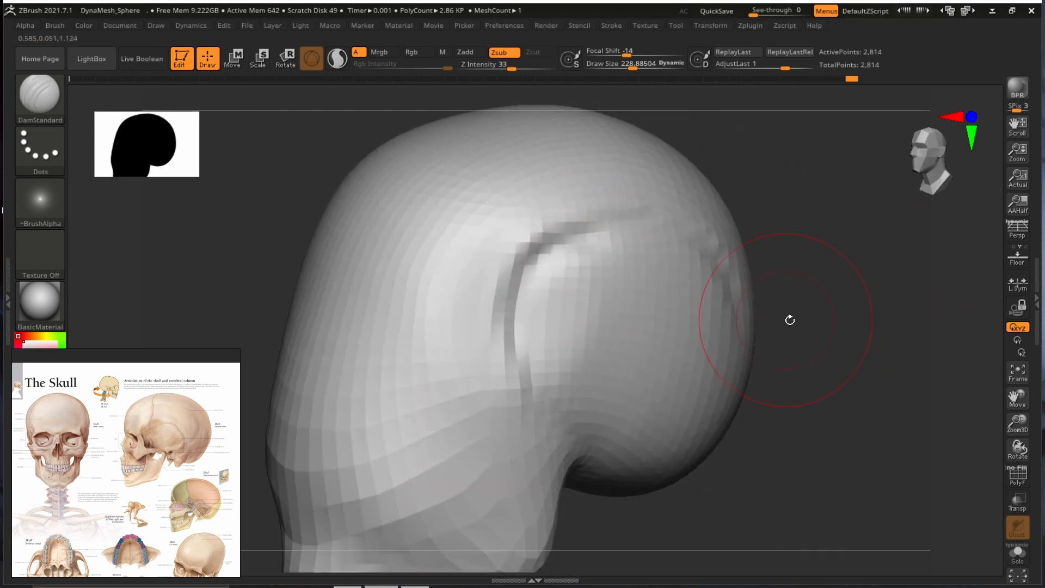
shift+right_drag(785, 301, 914, 304)
alt+right_drag(914, 305, 795, 235)
ctrl+right_drag(796, 235, 805, 305)
mouse_move(472, 250)
mouse_down()
mouse_move(479, 325)
mouse_move(516, 355)
mouse_up()
right_drag(789, 381, 811, 386)
ctrl+right_drag(810, 386, 899, 353)
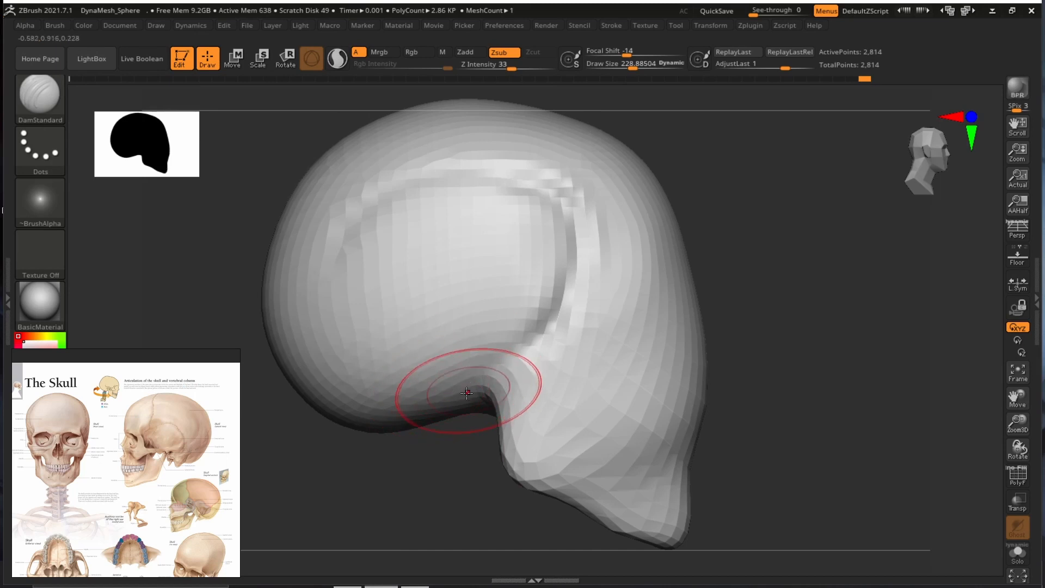
Set the Draw Size to about 86 and carve a small notch under the cranium just behind the jaw.
key(s)
drag(462, 396, 472, 412)
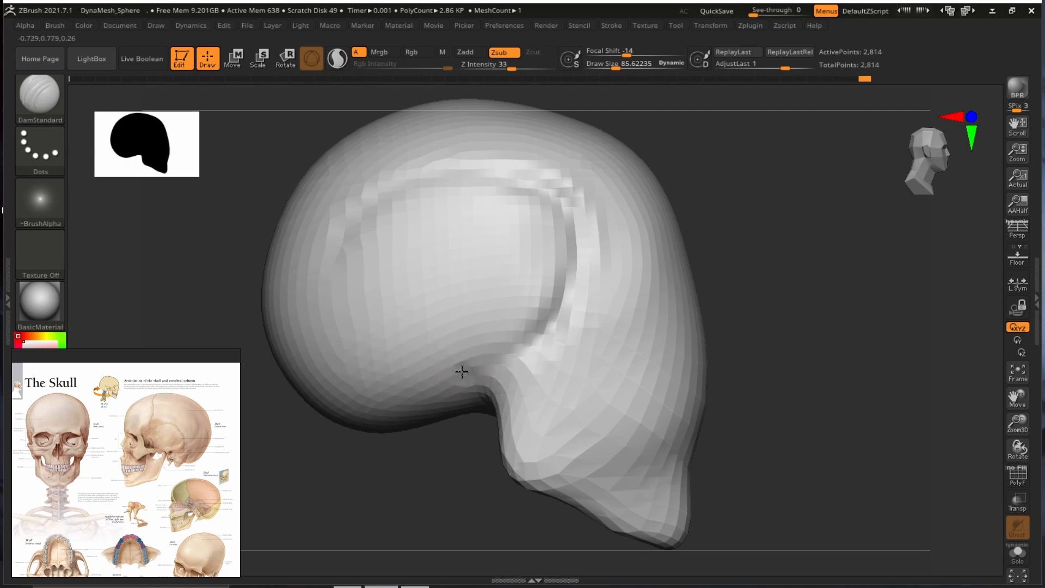
alt+drag(842, 383, 864, 346)
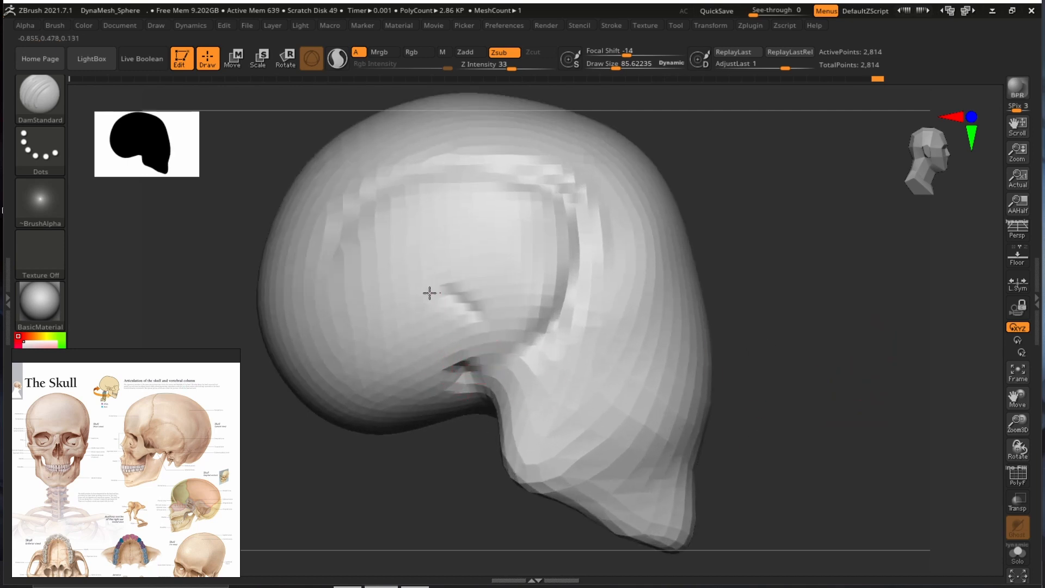
Try carving a curved groove above the notch on the cranium's side and another along the jaw's rear edge.
mouse_move(429, 293)
mouse_down()
mouse_move(415, 366)
mouse_move(475, 406)
mouse_up()
mouse_move(811, 340)
alt+mouse_down()
mouse_move(768, 322)
mouse_move(879, 340)
alt+mouse_up()
key(ctrl+z)
mouse_move(533, 329)
mouse_down()
mouse_move(483, 289)
mouse_move(459, 370)
mouse_move(494, 417)
mouse_up()
mouse_move(840, 375)
mouse_down()
mouse_move(788, 315)
mouse_move(867, 362)
mouse_move(762, 300)
mouse_up()
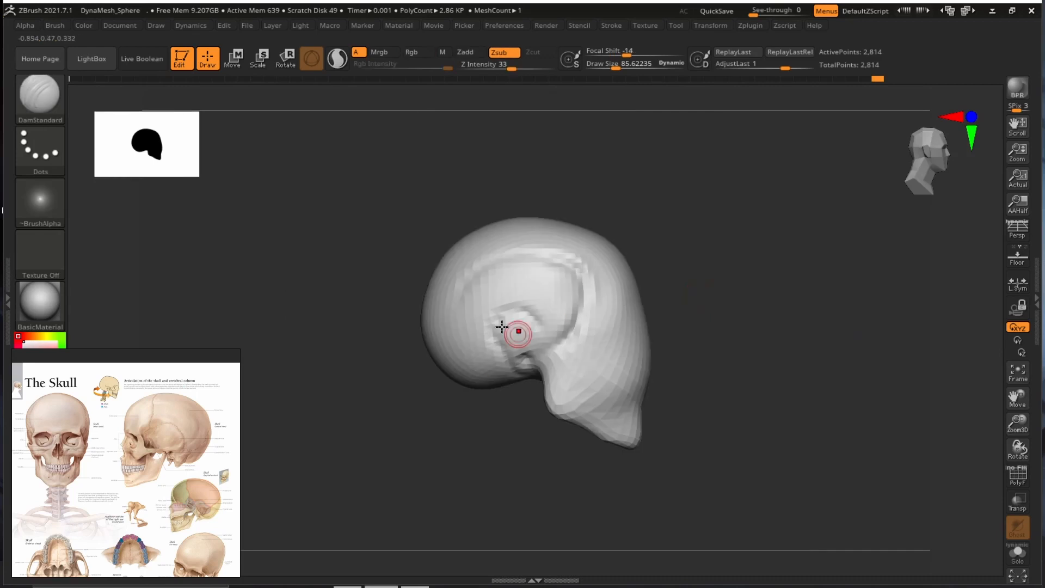
alt+drag(770, 354, 856, 308)
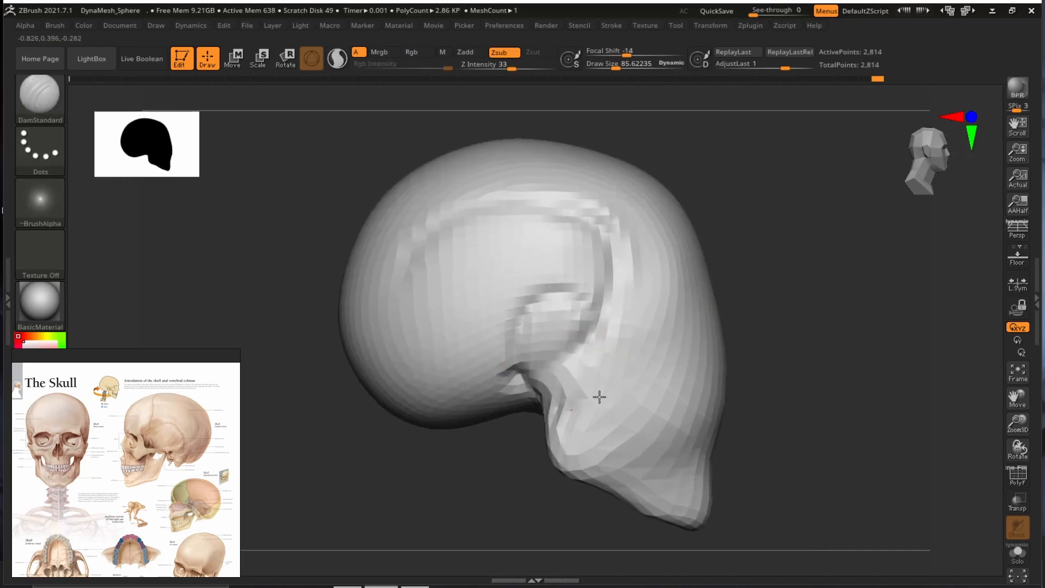
drag(599, 397, 579, 312)
mouse_move(856, 350)
alt+mouse_down()
mouse_move(753, 294)
mouse_move(879, 310)
alt+mouse_up()
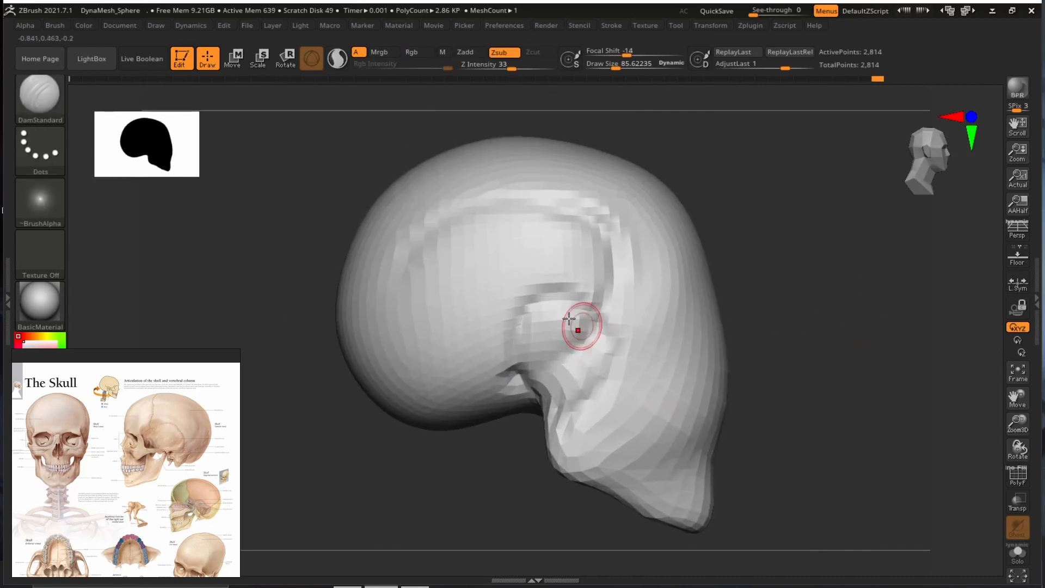
drag(543, 316, 569, 326)
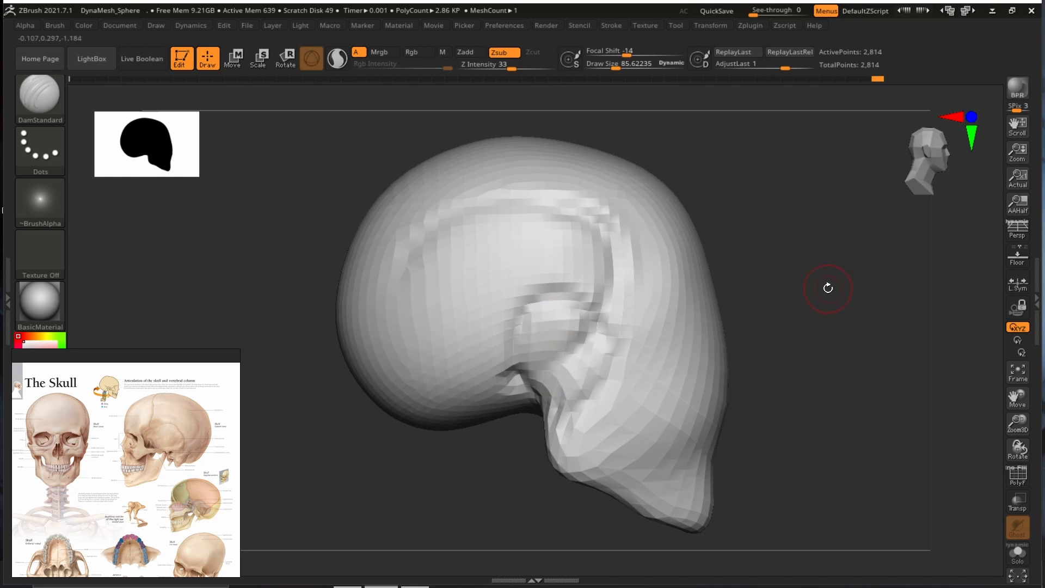
key(ctrl+z)
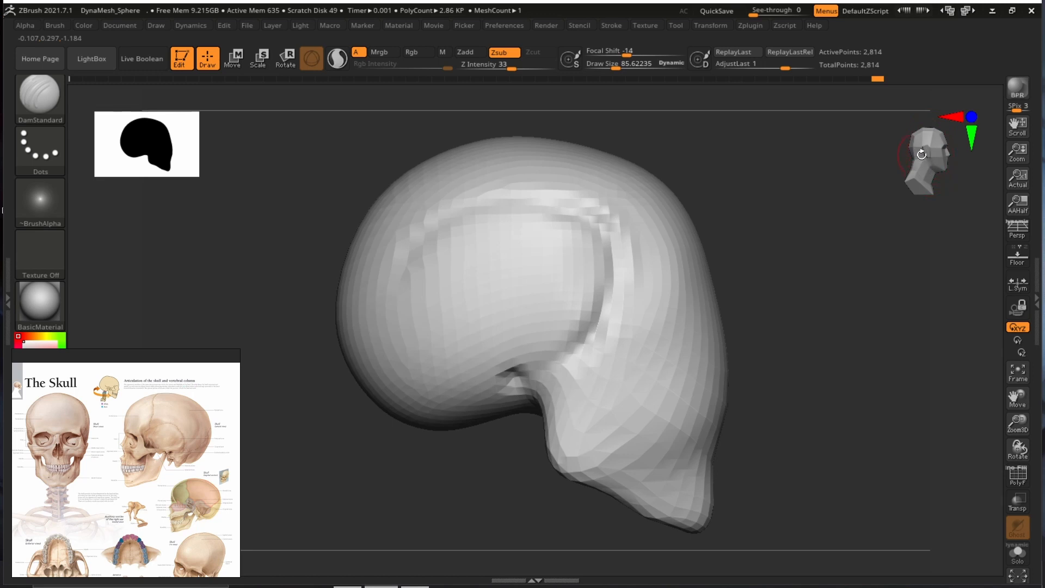
Try carving a vertical guide line through the temple and a looped groove above the notch, and undo both.
drag(529, 307, 528, 381)
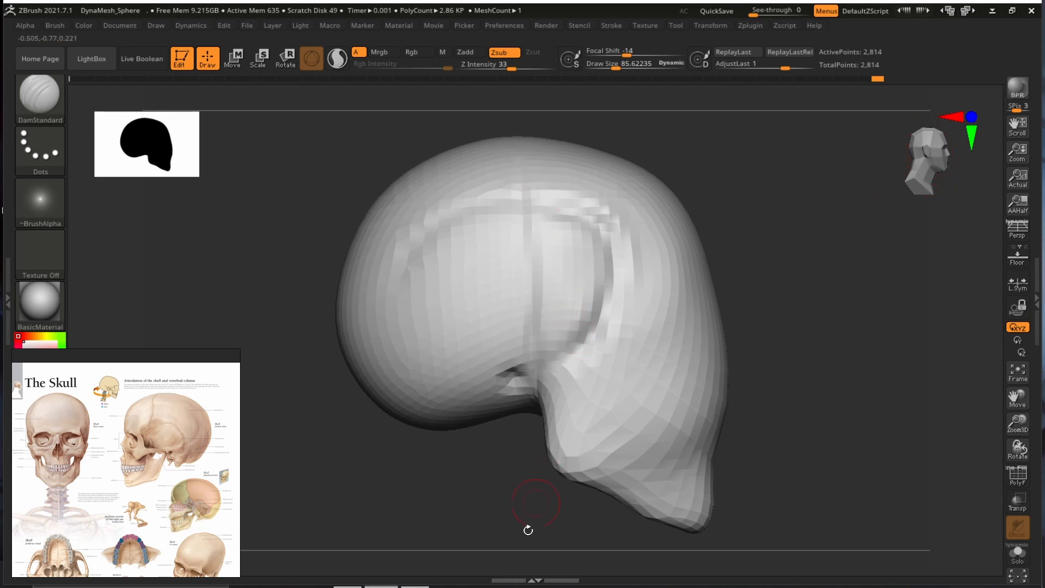
drag(513, 305, 503, 399)
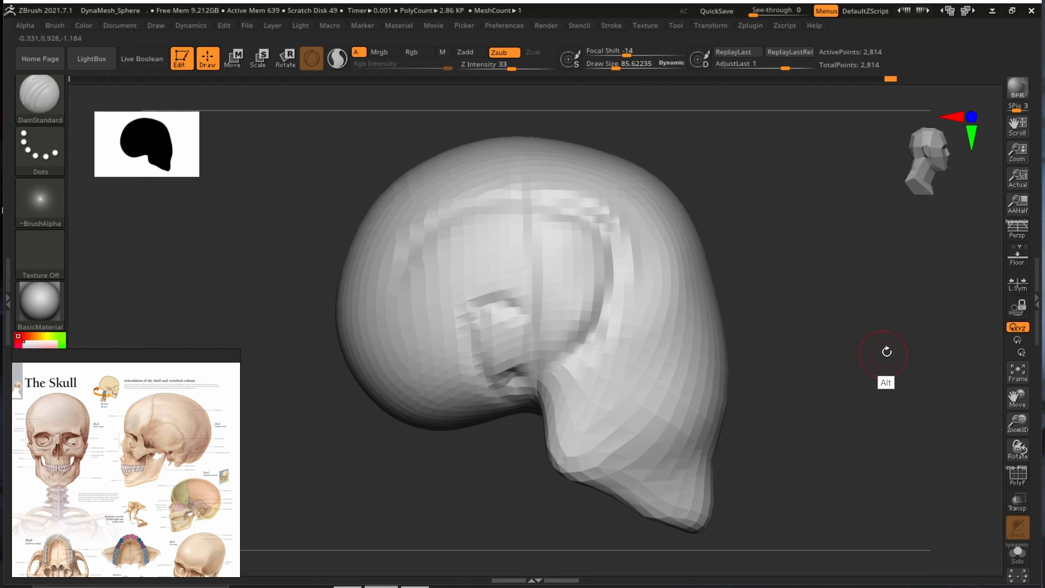
alt+drag(887, 351, 865, 326)
key(ctrl+z)
key(ctrl+z)
Try carving a rounded loop between the temporal line's front edge and the notch, and undo it.
alt+drag(788, 296, 835, 307)
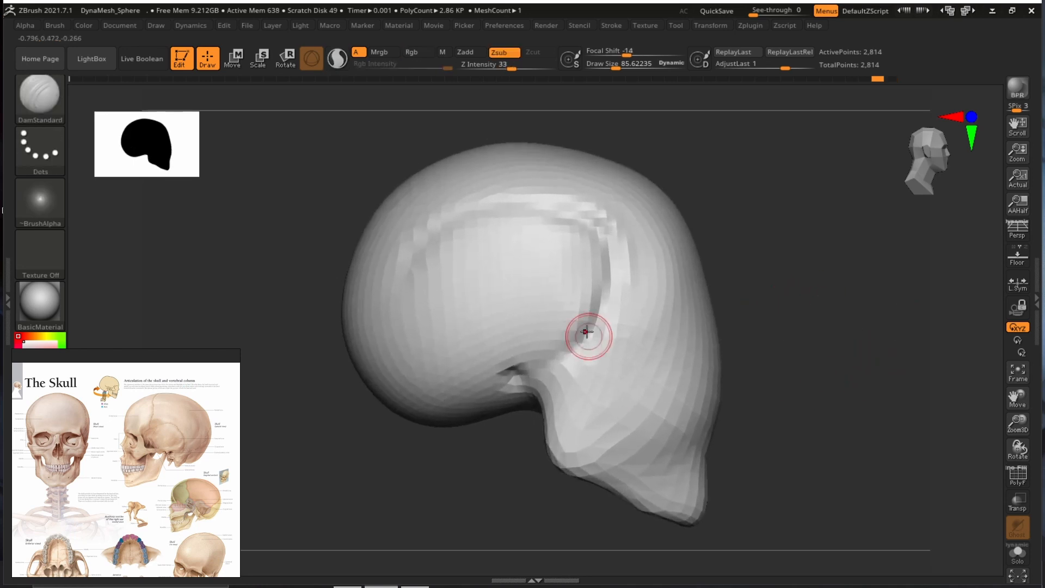
mouse_move(586, 332)
mouse_down()
mouse_move(513, 347)
mouse_move(529, 341)
mouse_up()
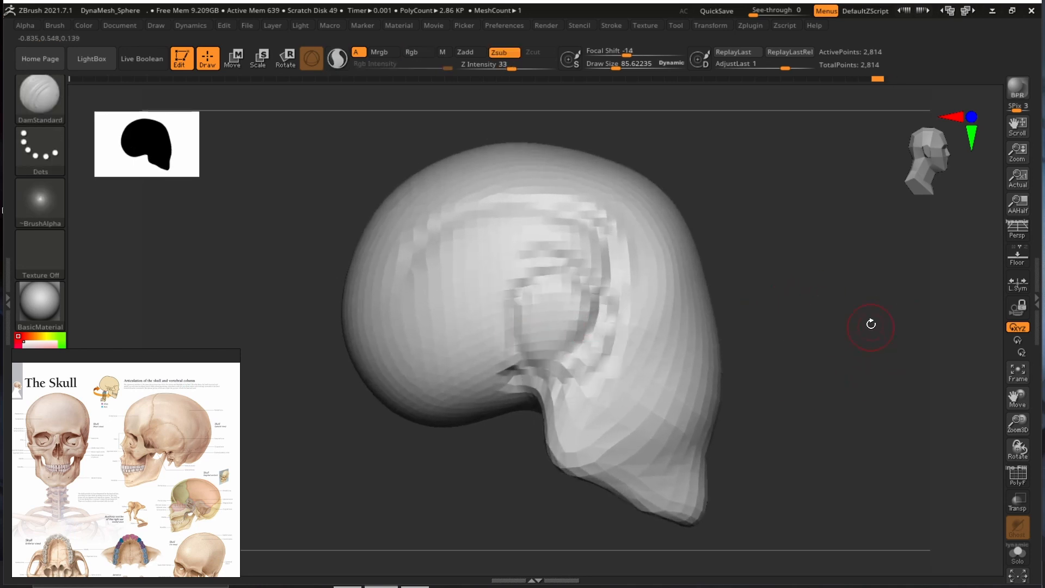
key(ctrl)
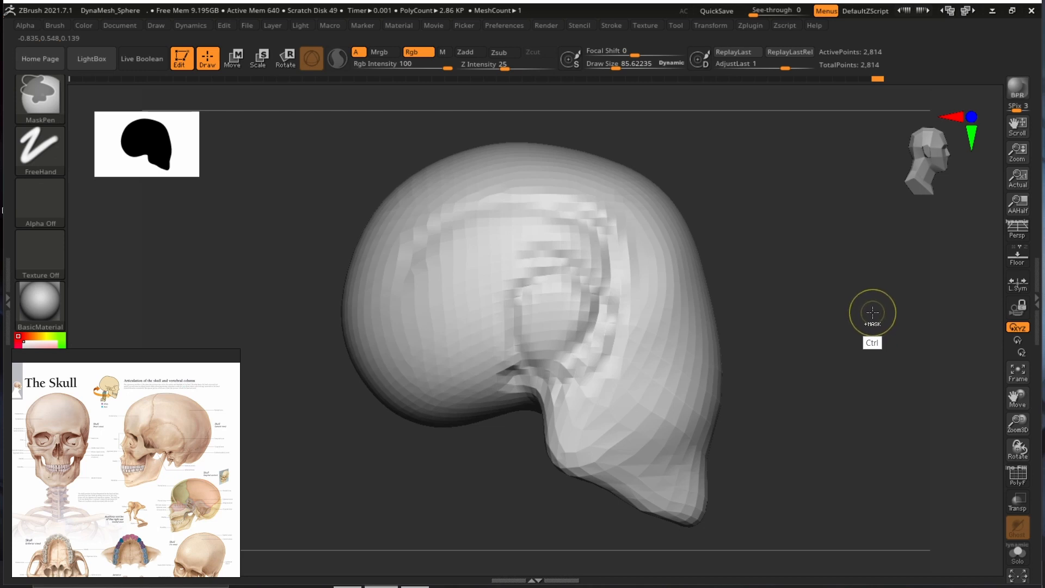
key(ctrl+z)
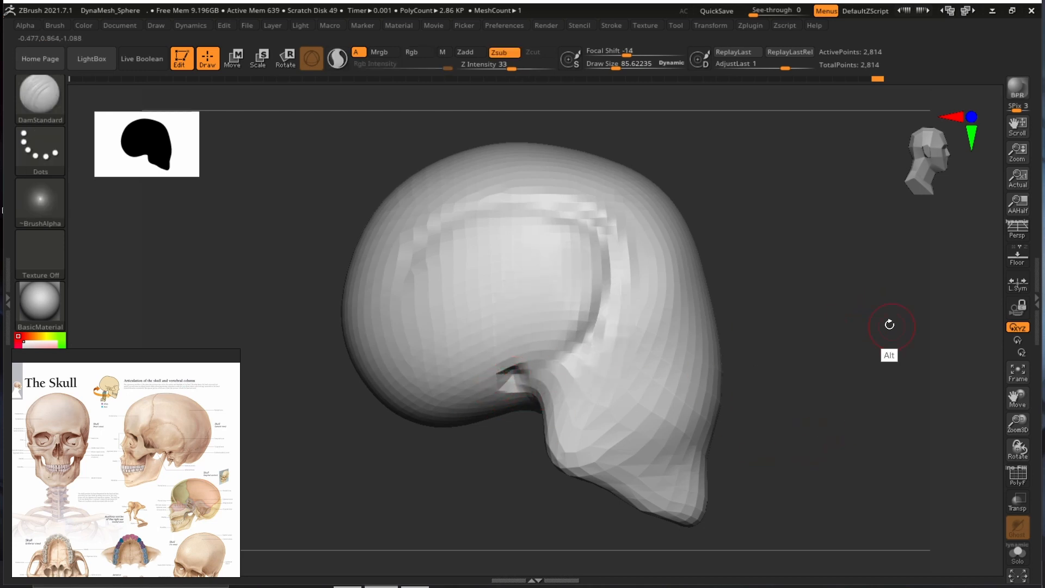
Using the Move brush at a Draw Size of about 135, pull a mastoid process down behind the notch, following the enlarged side-view reference.
mouse_move(889, 324)
mouse_down()
mouse_move(905, 315)
mouse_move(880, 322)
mouse_up()
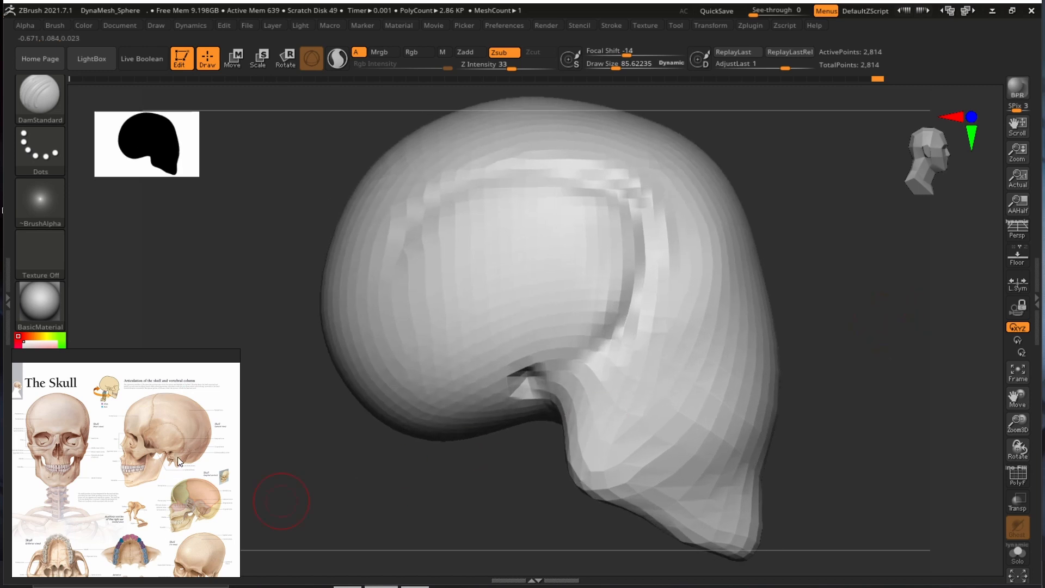
scroll(177, 456, up, 5)
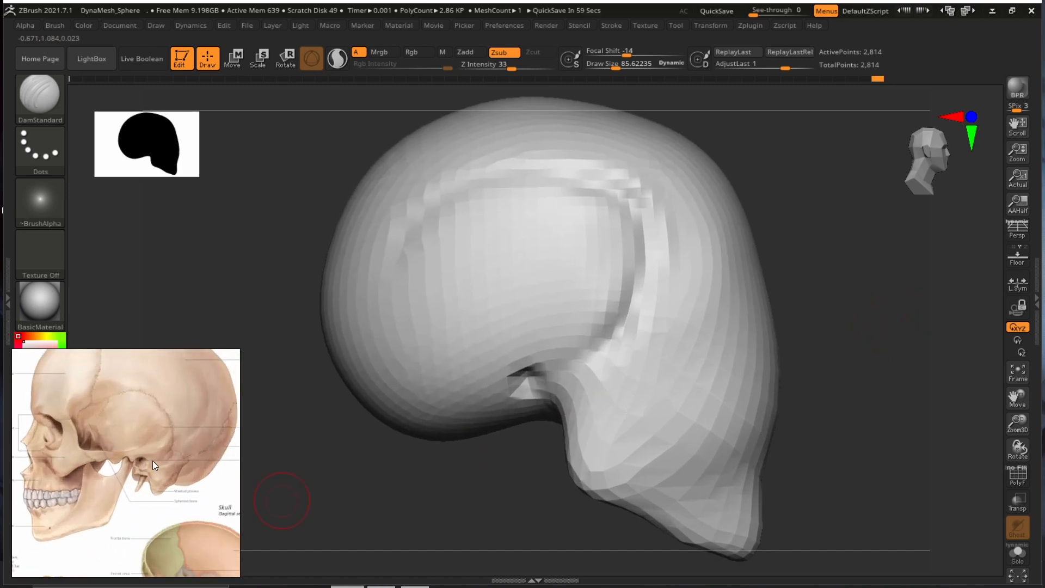
scroll(151, 489, up, 2)
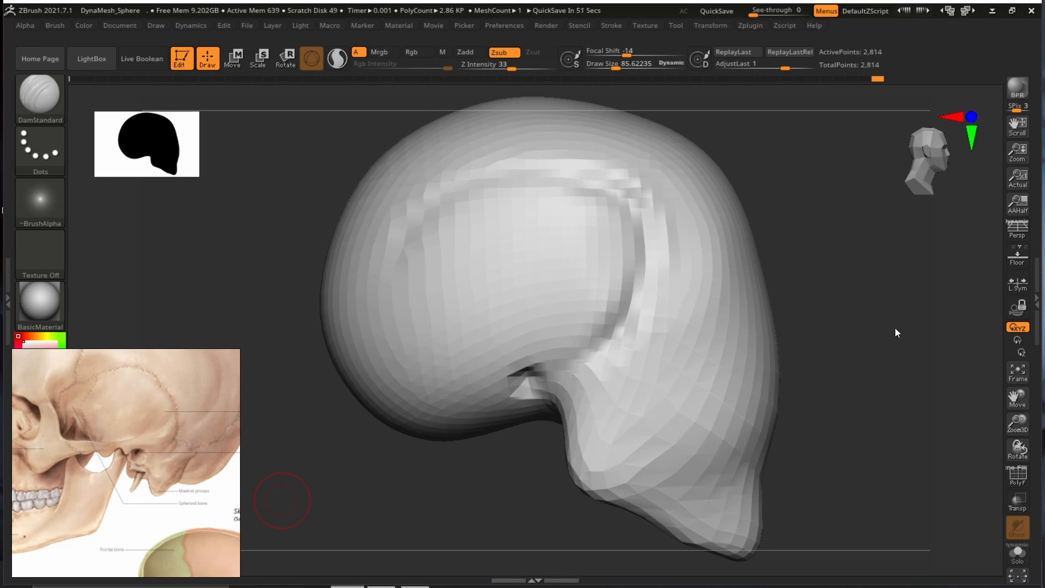
shift+drag(884, 329, 858, 334)
key(s)
drag(483, 412, 490, 412)
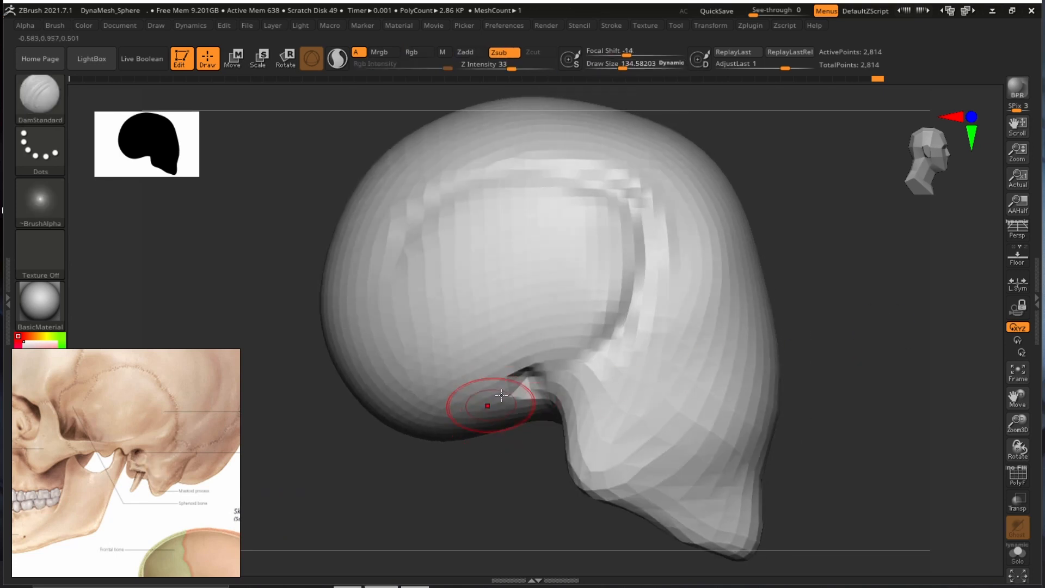
key(b)
key(m)
key(v)
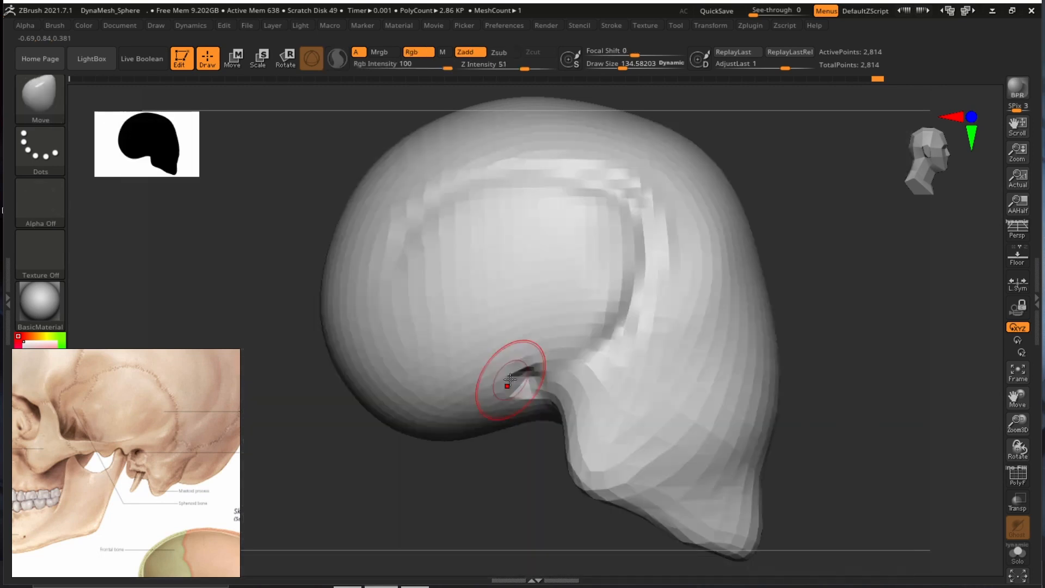
Refine and smooth the mastoid process and the cranium's underside behind it, raising the Draw Size to about 157 and about 222.
key(s)
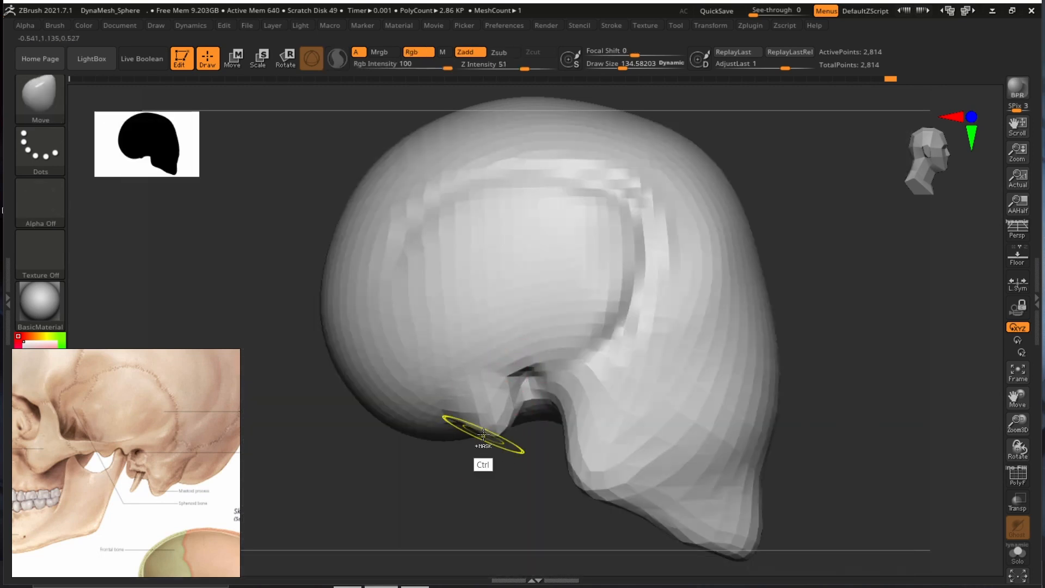
mouse_move(476, 425)
mouse_down()
mouse_move(489, 425)
mouse_move(506, 455)
mouse_move(500, 438)
mouse_up()
alt+drag(835, 396, 784, 378)
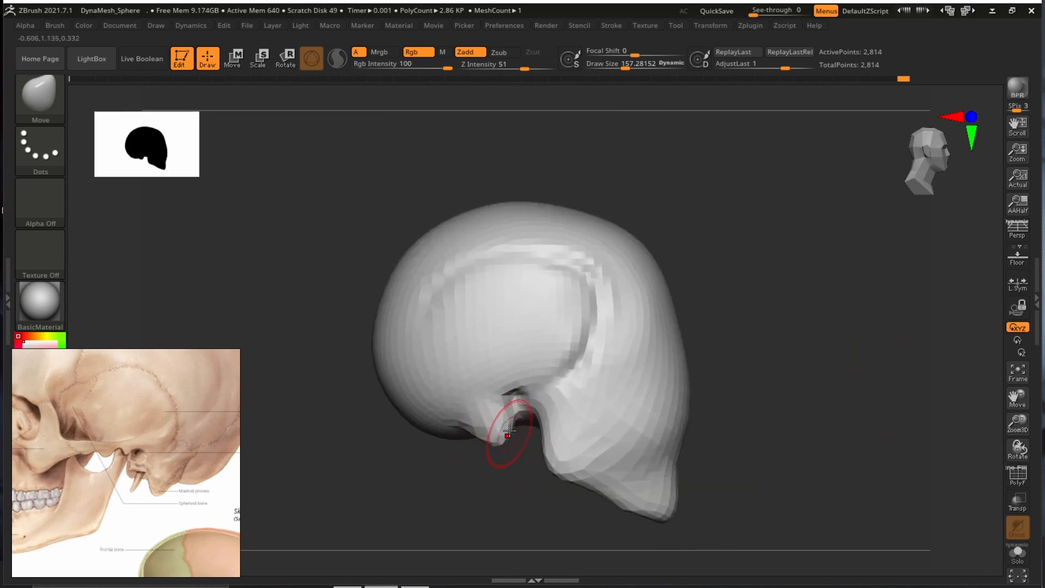
key(shift)
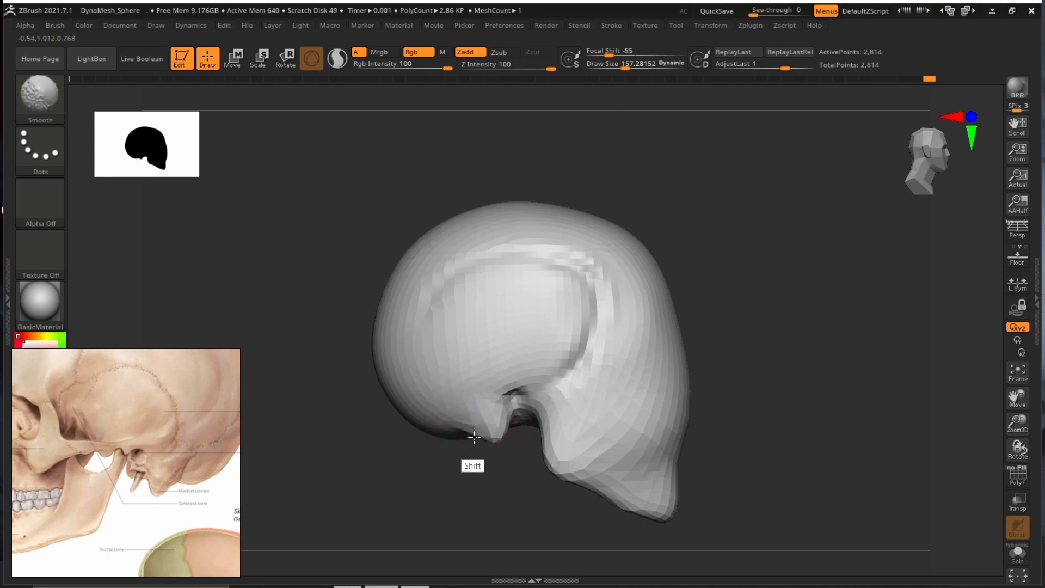
mouse_move(569, 481)
mouse_down()
mouse_move(842, 368)
mouse_move(933, 378)
mouse_move(851, 392)
mouse_move(786, 387)
mouse_move(775, 321)
mouse_up()
key(s)
mouse_move(569, 358)
mouse_down()
mouse_move(545, 367)
mouse_move(543, 331)
mouse_up()
mouse_move(640, 332)
alt+mouse_down()
mouse_move(632, 269)
mouse_move(671, 387)
mouse_move(730, 394)
mouse_move(827, 361)
mouse_move(809, 357)
alt+mouse_up()
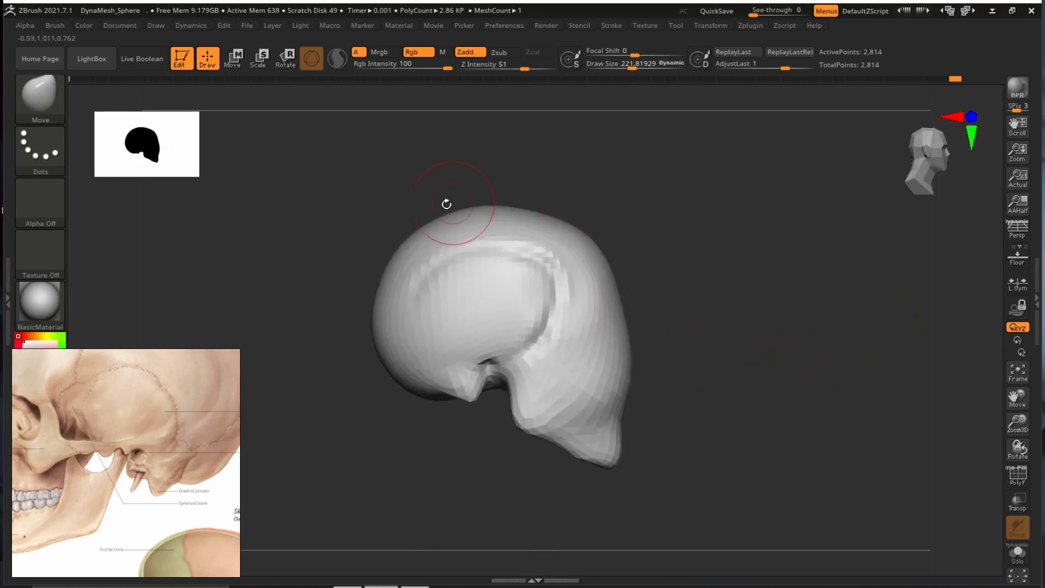
mouse_move(884, 364)
mouse_down()
mouse_move(893, 357)
mouse_move(892, 290)
mouse_up()
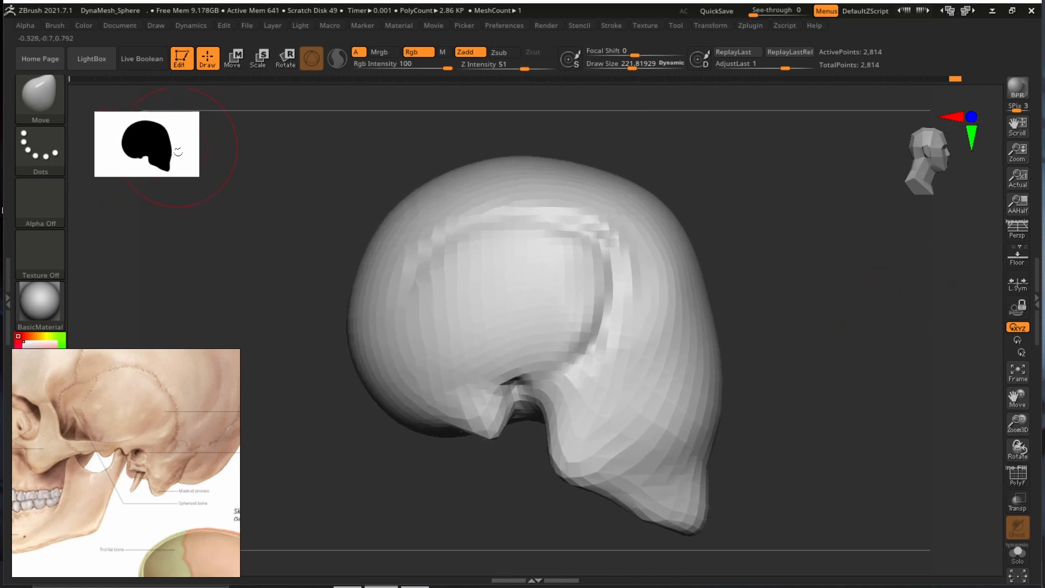
Enlarge the silhouette thumbnail to 512 to check the skull's side profile, and shrink it back to 162.
mouse_move(197, 174)
mouse_down()
mouse_move(296, 252)
mouse_move(436, 335)
mouse_up()
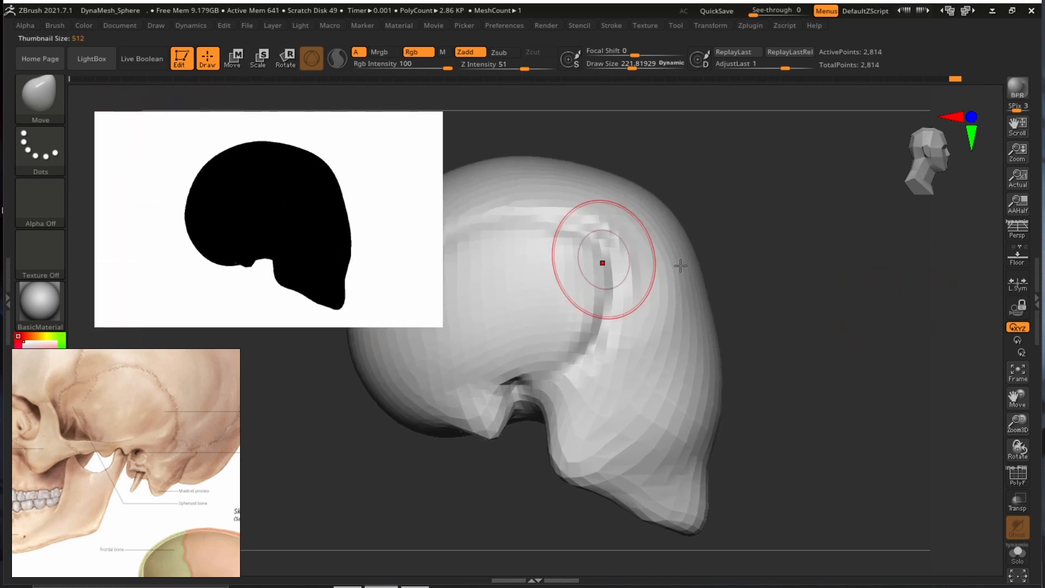
mouse_move(865, 310)
shift+mouse_down()
mouse_move(832, 308)
mouse_move(924, 329)
mouse_move(901, 325)
shift+mouse_up()
drag(770, 331, 854, 335)
drag(397, 216, 185, 136)
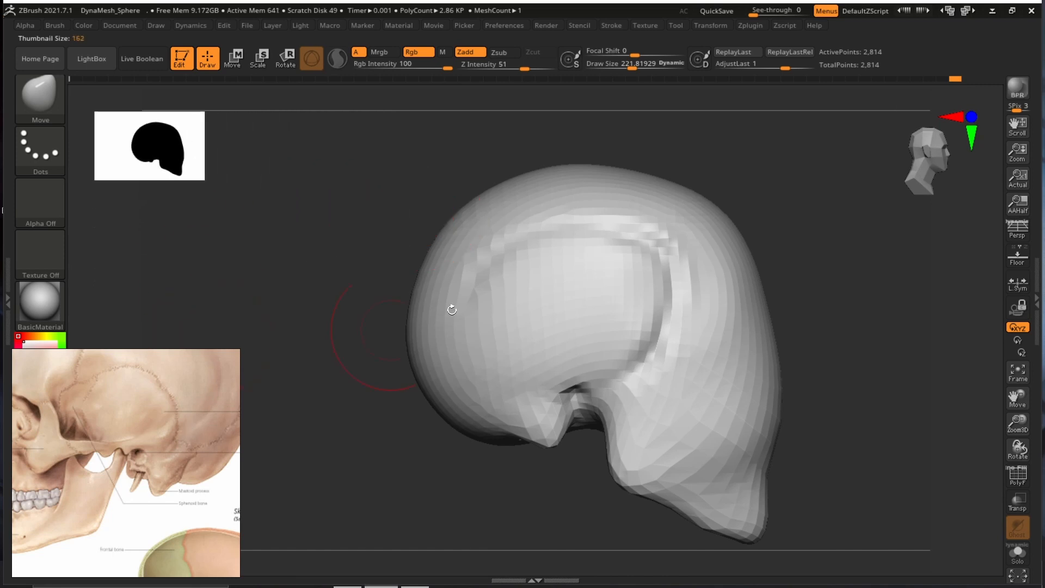